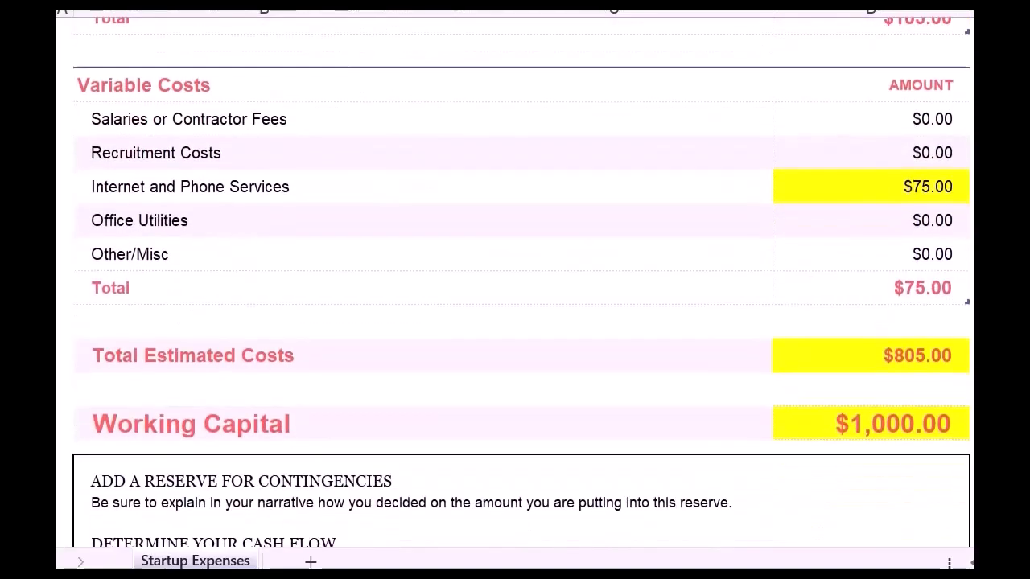
# Step: Review Working Capital in Startup Expenses, plus January service income, expense lines, total expenses and operating profit/loss in the Simple Budget
pyautogui.click(937, 420)
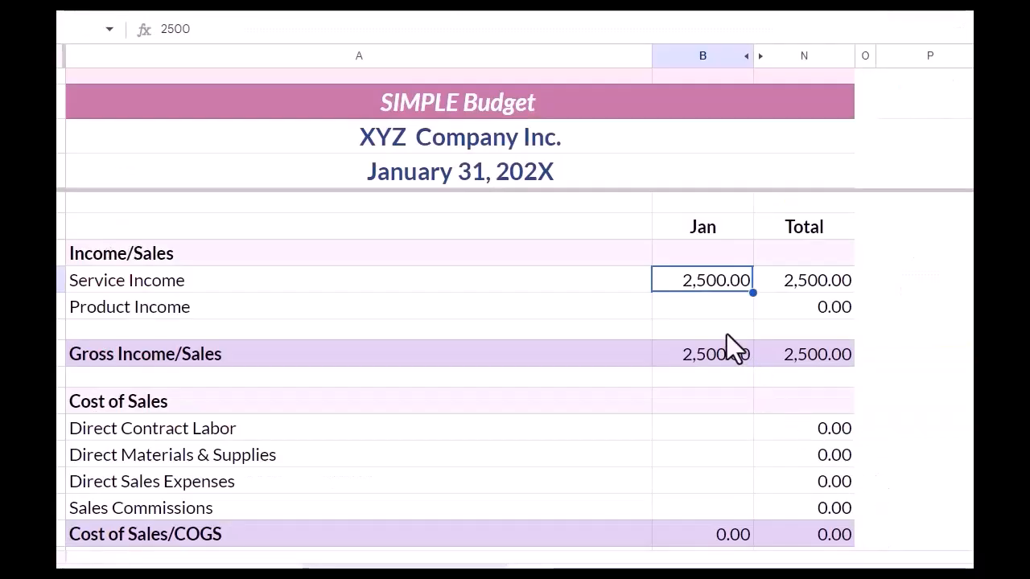
pyautogui.scroll(-7, 729, 346)
pyautogui.scroll(-2, 729, 352)
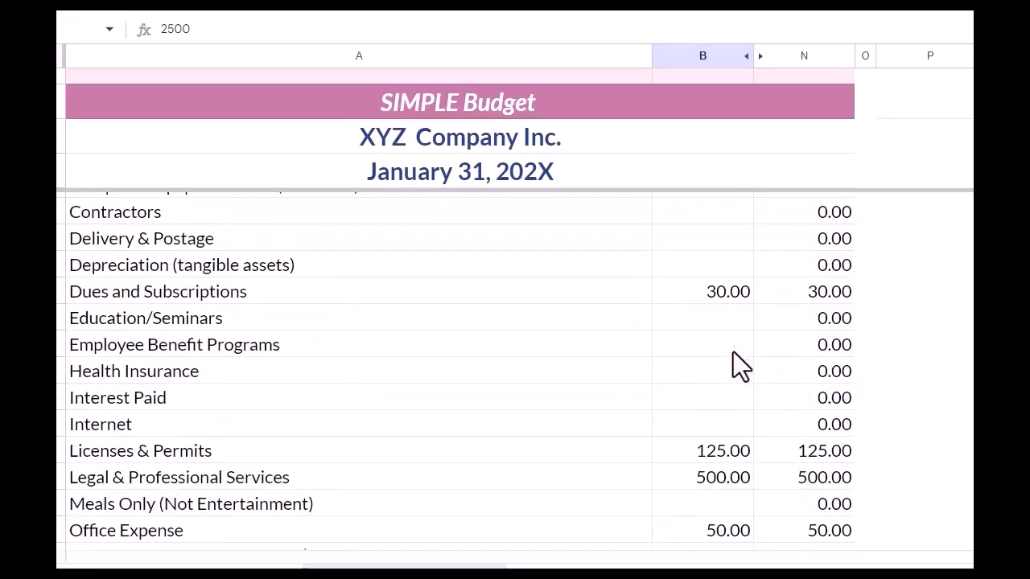
pyautogui.scroll(-10, 725, 314)
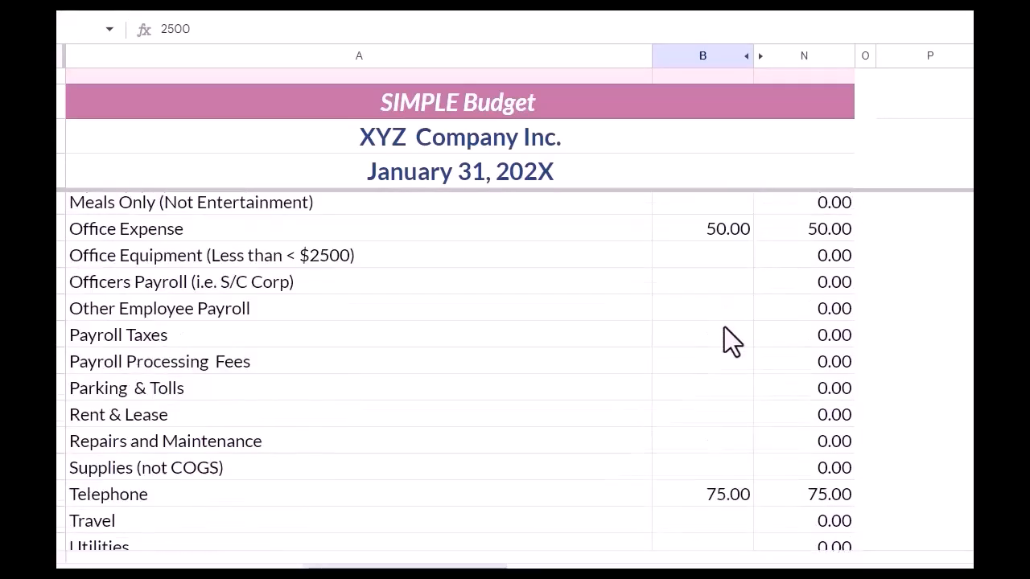
pyautogui.scroll(18, 724, 343)
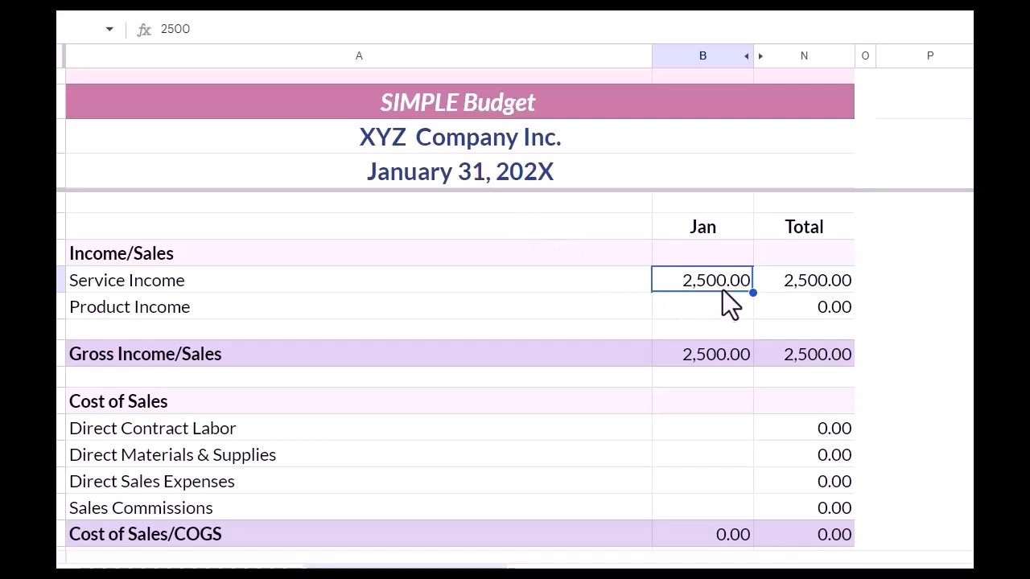
pyautogui.scroll(-10, 733, 384)
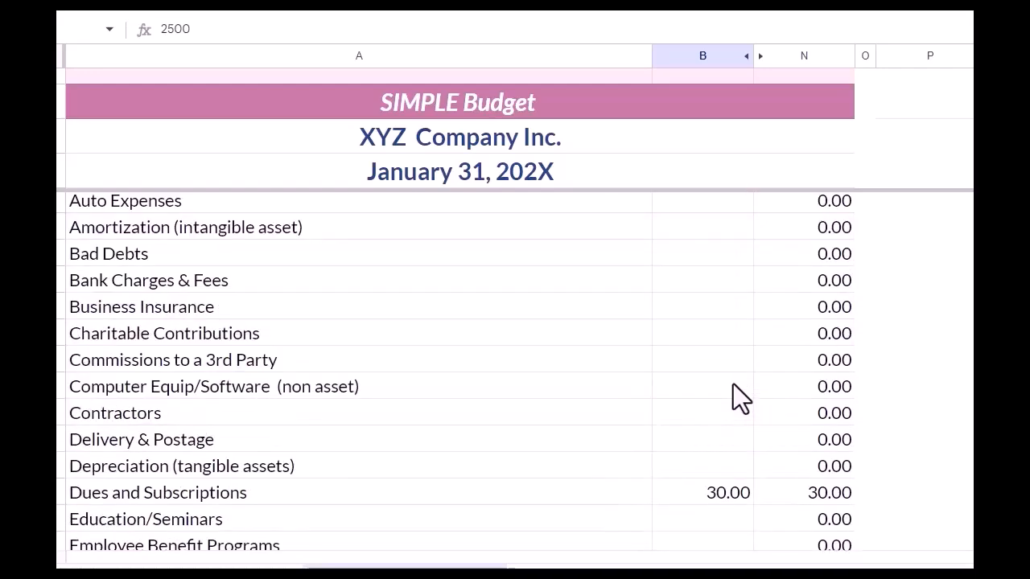
pyautogui.scroll(-4, 732, 388)
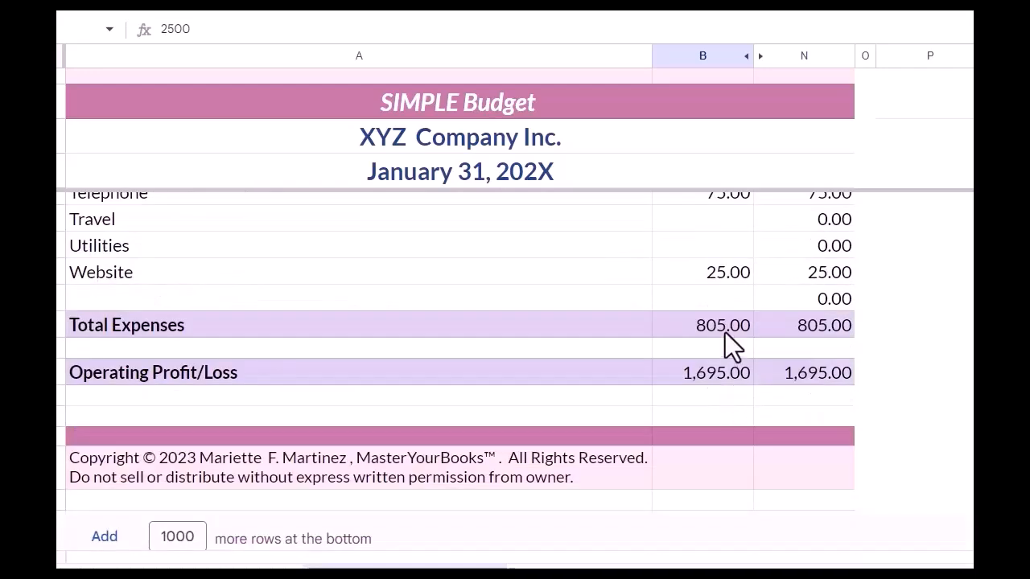
pyautogui.click(722, 329)
pyautogui.click(727, 380)
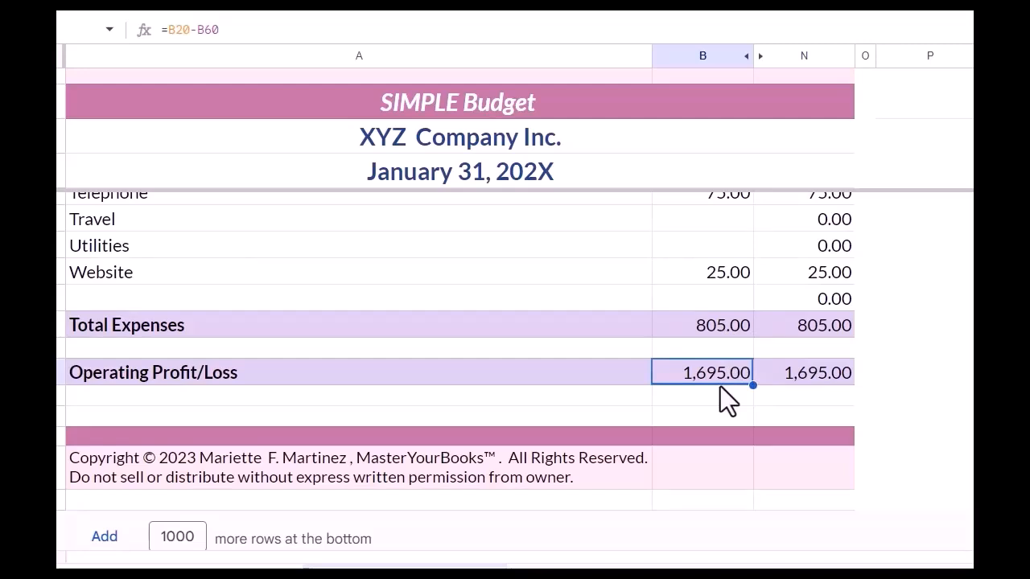
pyautogui.scroll(15, 721, 388)
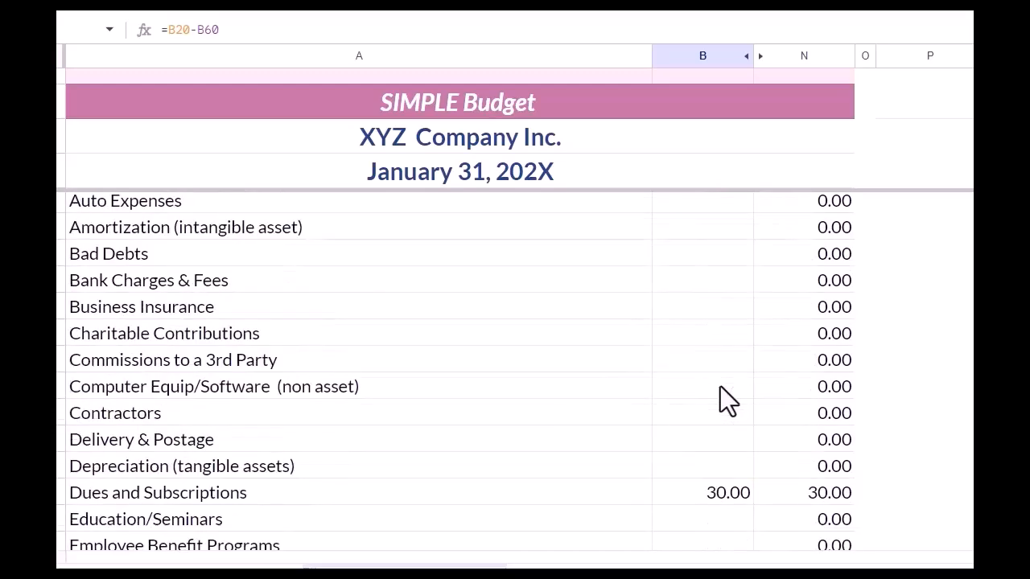
pyautogui.scroll(3, 721, 387)
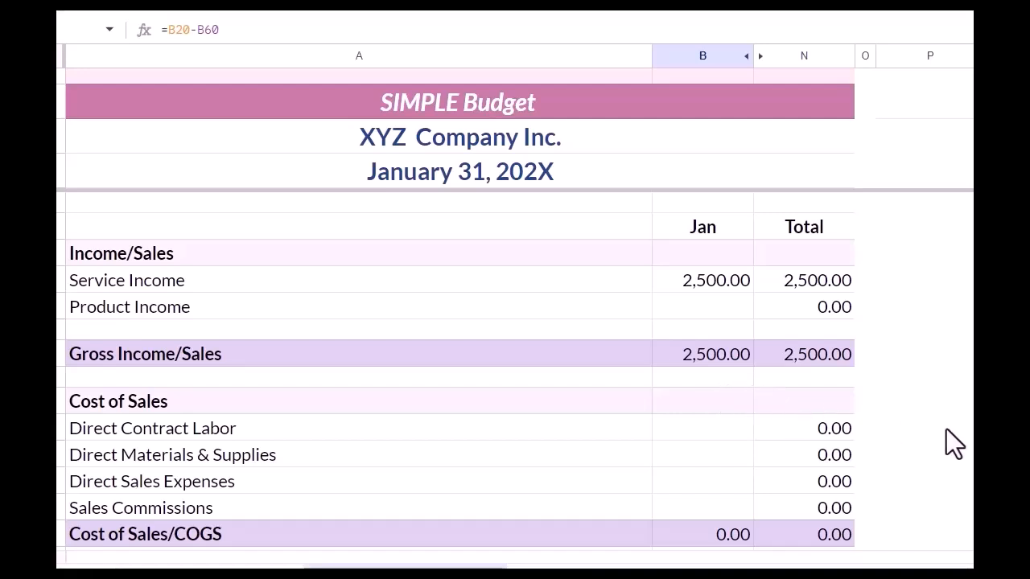
# Step: Open the budget-versus-actual sheet and select the Actual heading under January
pyautogui.click(631, 484)
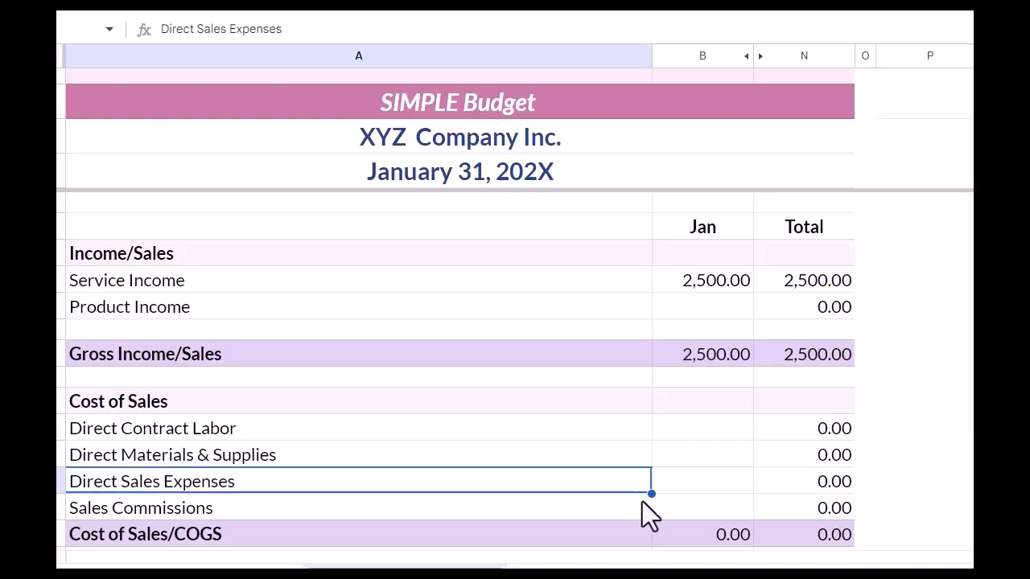
pyautogui.click(656, 568)
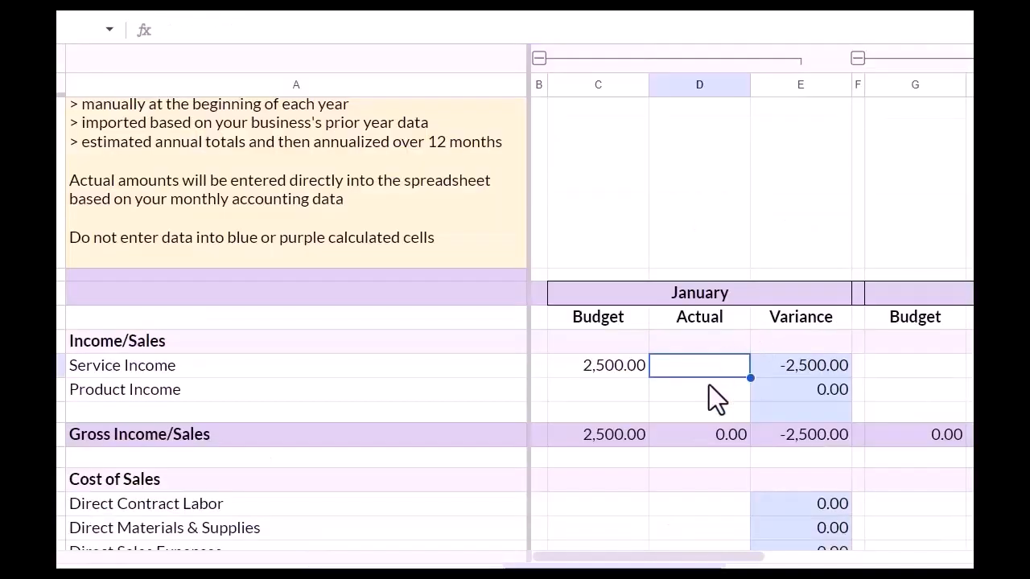
pyautogui.click(703, 319)
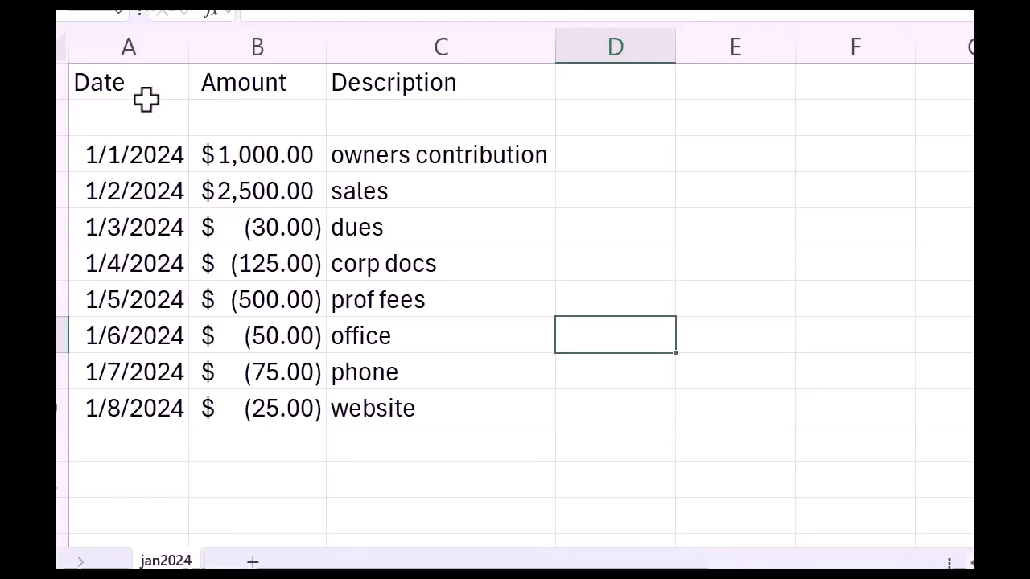
# Step: Examine the Date, Amount and Description columns of the jan2024 transaction list one by one
pyautogui.click(126, 37)
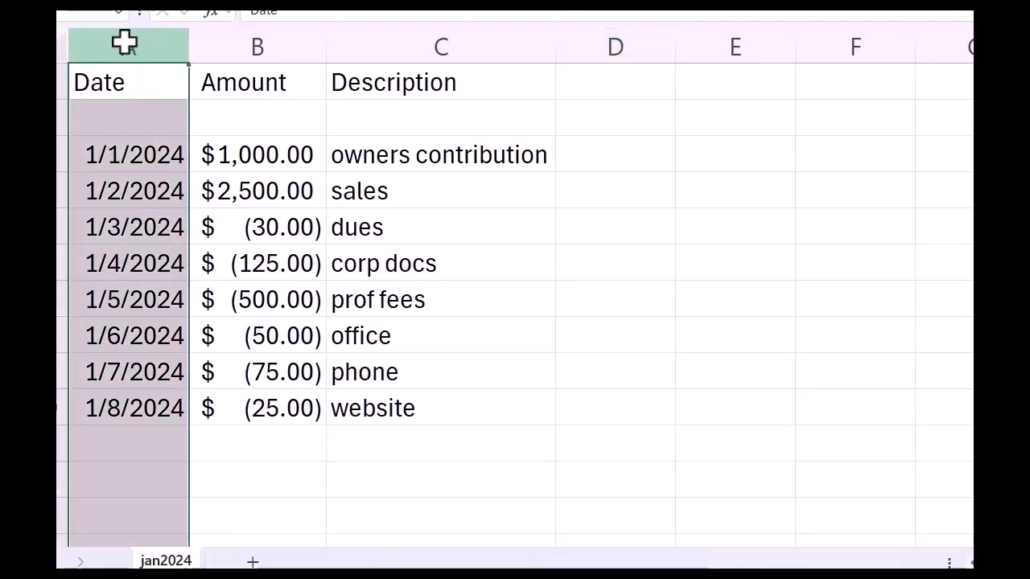
pyautogui.click(261, 44)
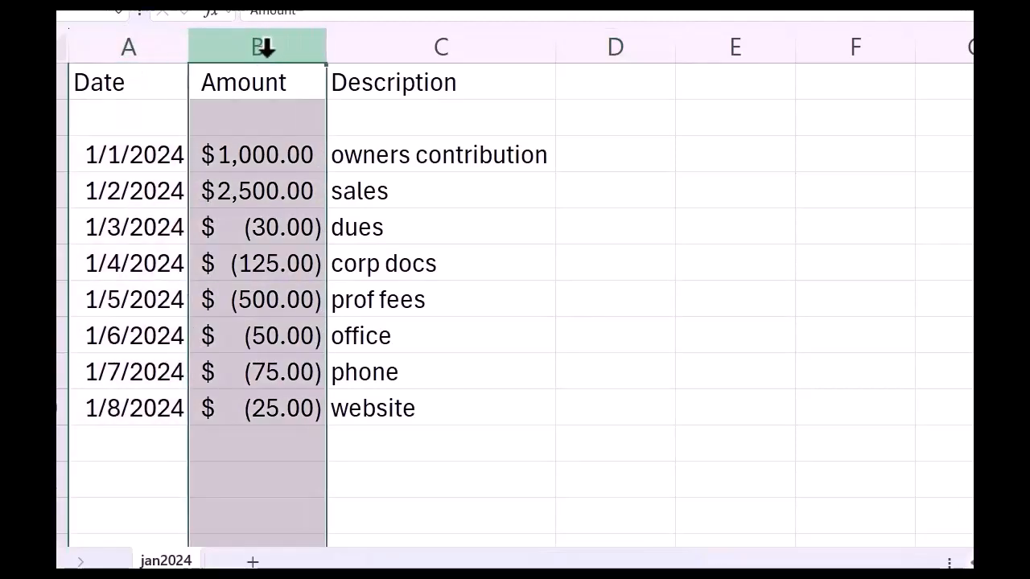
pyautogui.click(407, 50)
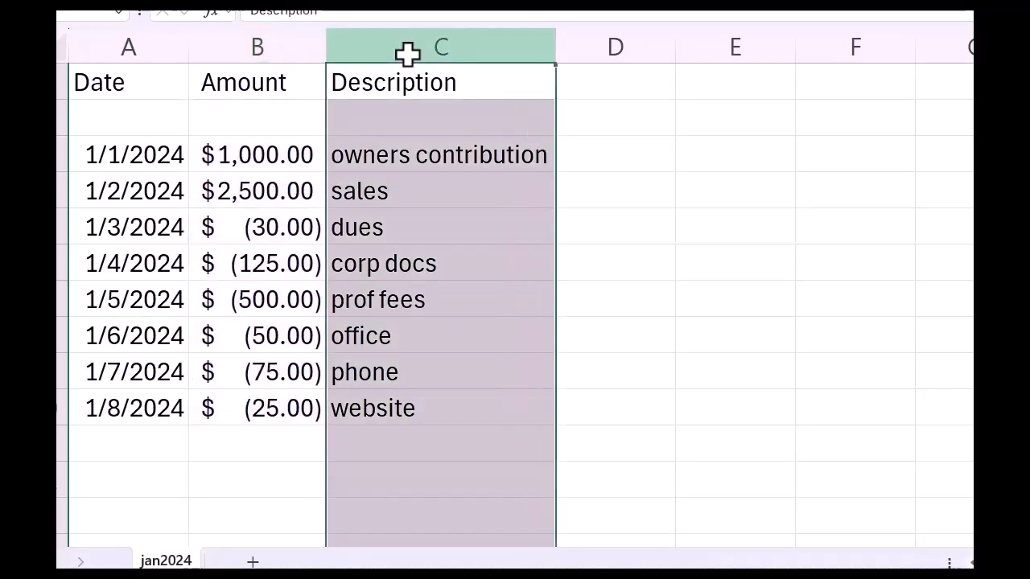
# Step: Add the column headings Vendor and Customer in columns D and E of the jan2024 sheet's heading row
pyautogui.click(612, 87)
pyautogui.write('Vendor')
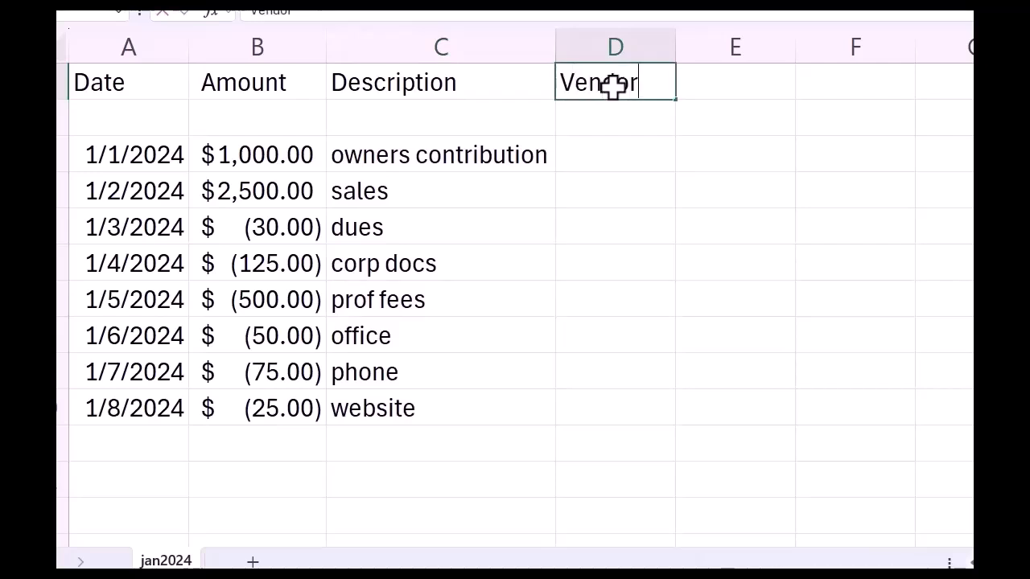
pyautogui.press('Return')
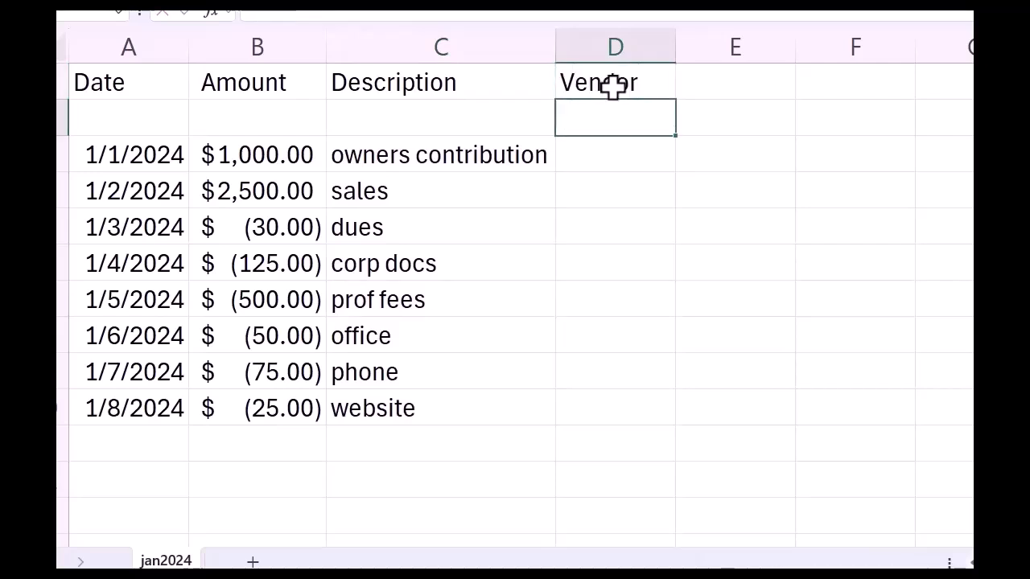
pyautogui.click(619, 155)
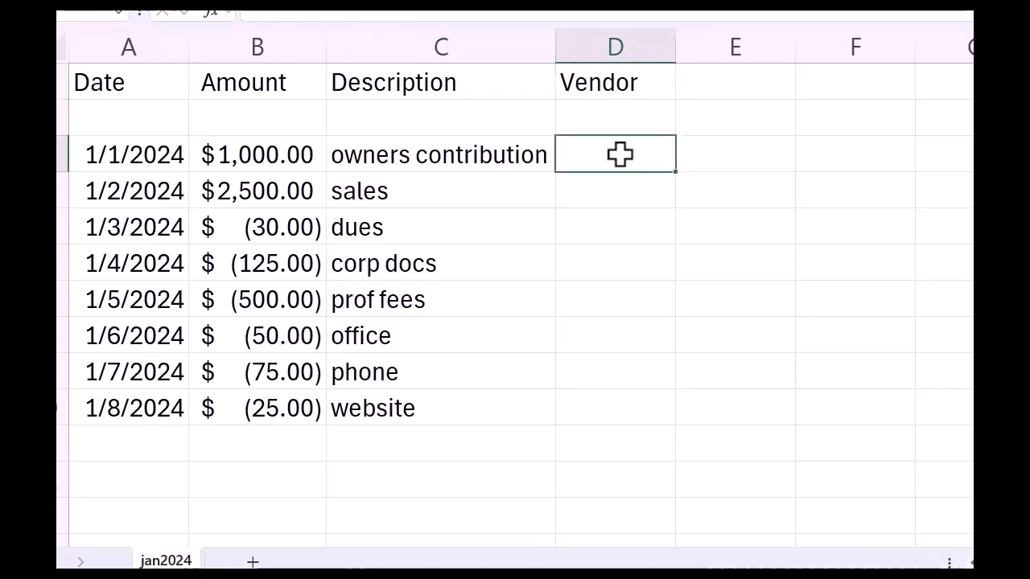
pyautogui.click(714, 84)
pyautogui.write('Customer')
pyautogui.click(736, 193)
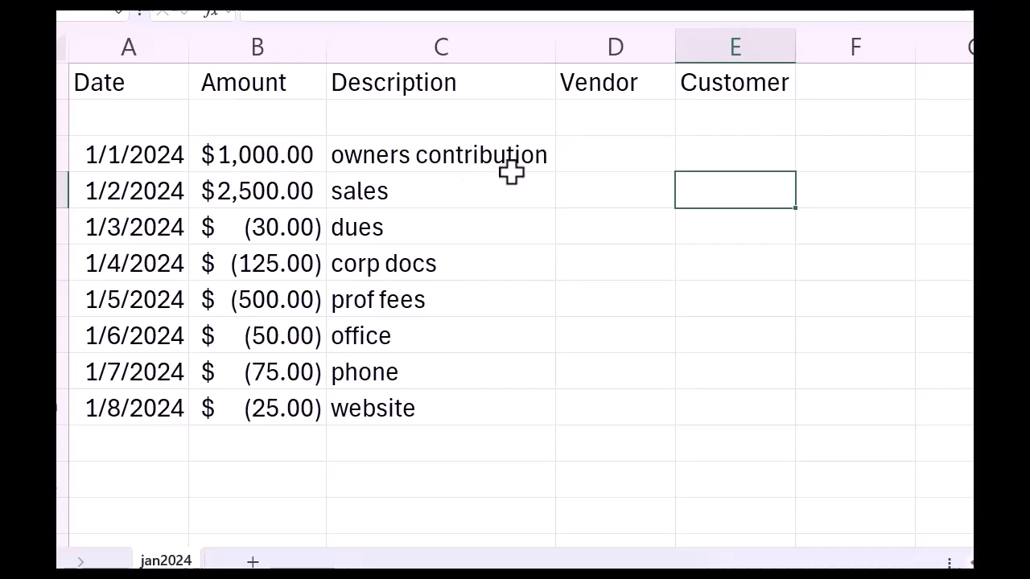
# Step: Review the January transaction rows in the jan2024 sheet, from owners contribution through website
pyautogui.moveTo(153, 163)
pyautogui.mouseDown()
pyautogui.moveTo(145, 156)
pyautogui.moveTo(144, 403)
pyautogui.moveTo(408, 425)
pyautogui.mouseUp()
pyautogui.click(590, 406)
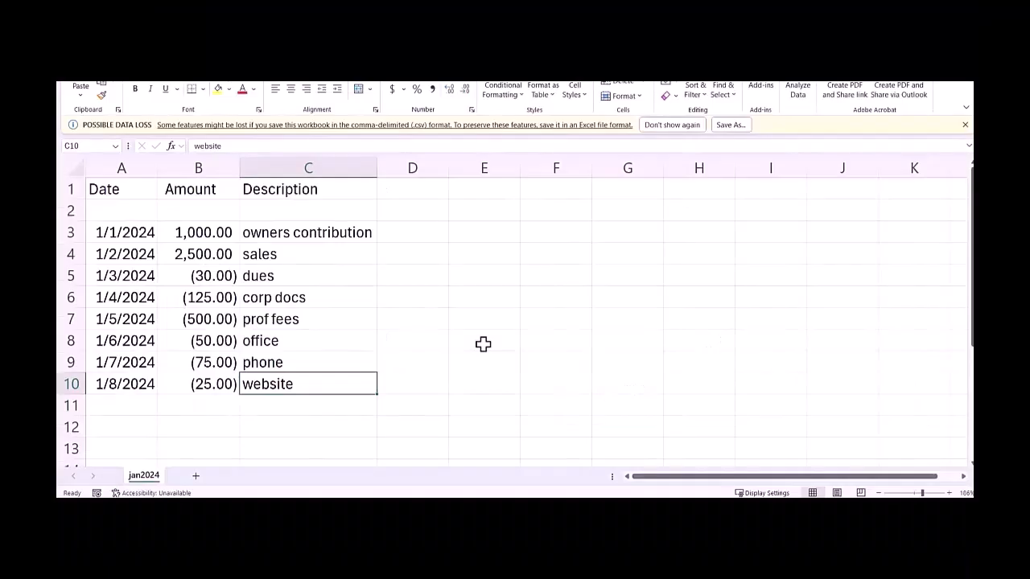
pyautogui.moveTo(117, 232); pyautogui.dragTo(316, 384)
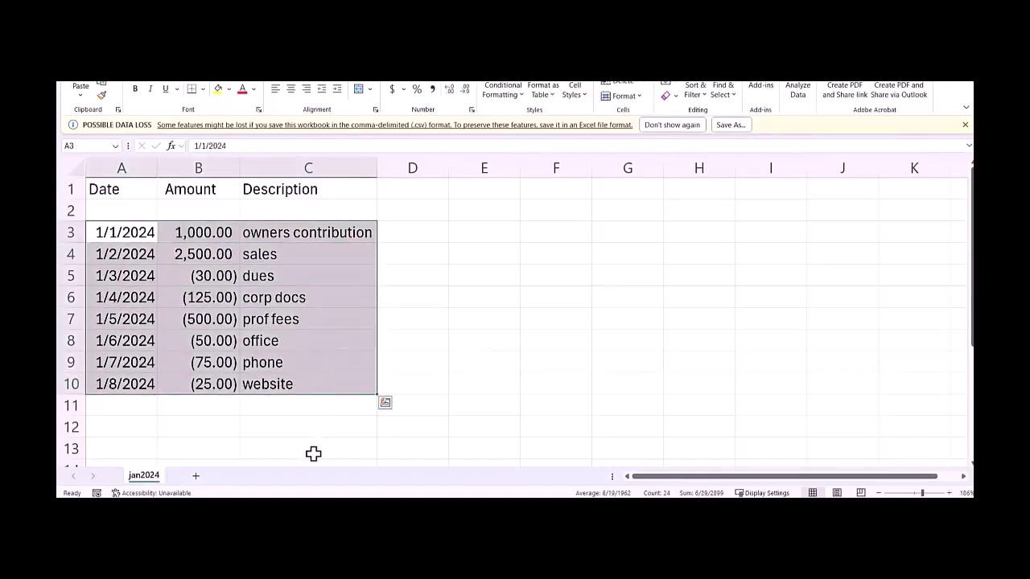
pyautogui.click(313, 453)
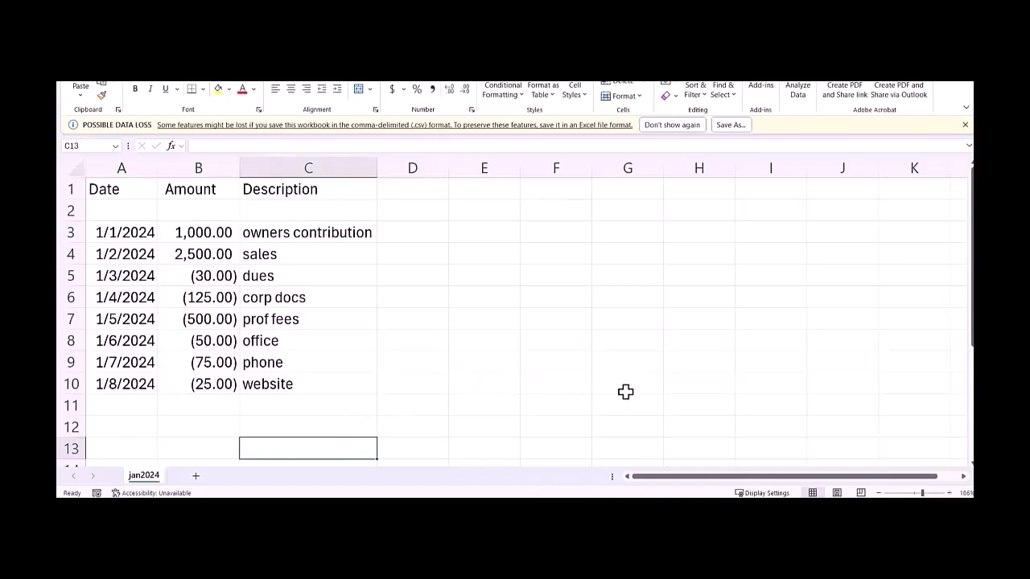
pyautogui.click(541, 413)
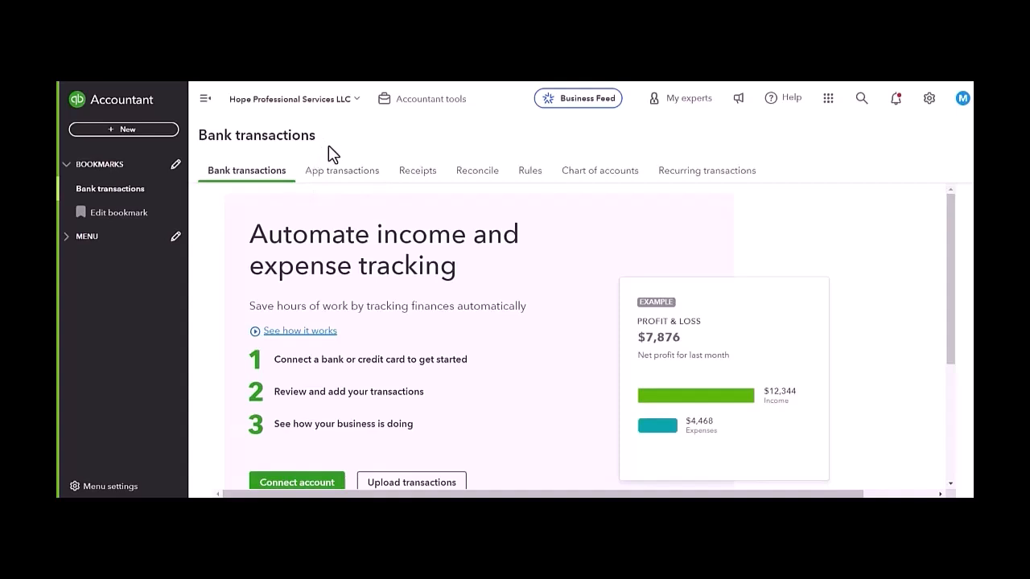
# Step: In QuickBooks bank transactions, view the Citi and Wells Fargo sign-in pages for connecting an account, and leave without connecting
pyautogui.scroll(-1, 435, 263)
pyautogui.scroll(1, 435, 264)
pyautogui.scroll(-1, 490, 333)
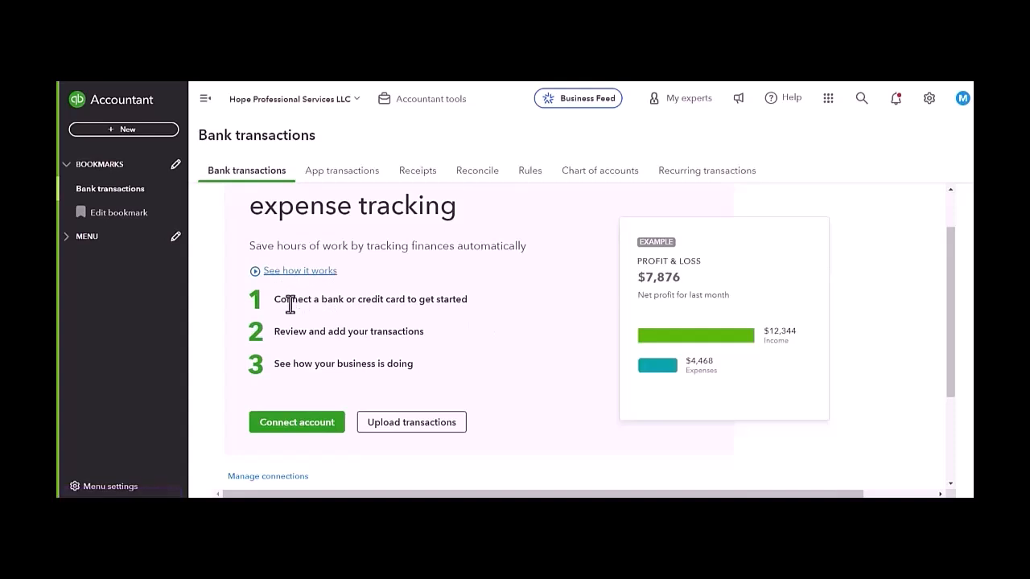
pyautogui.scroll(1, 306, 306)
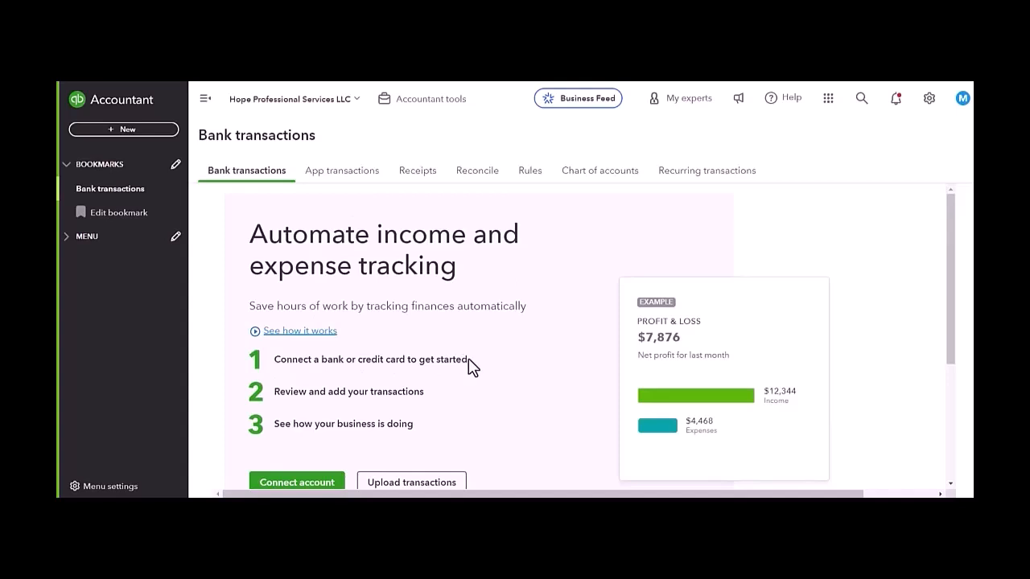
pyautogui.scroll(-1, 363, 394)
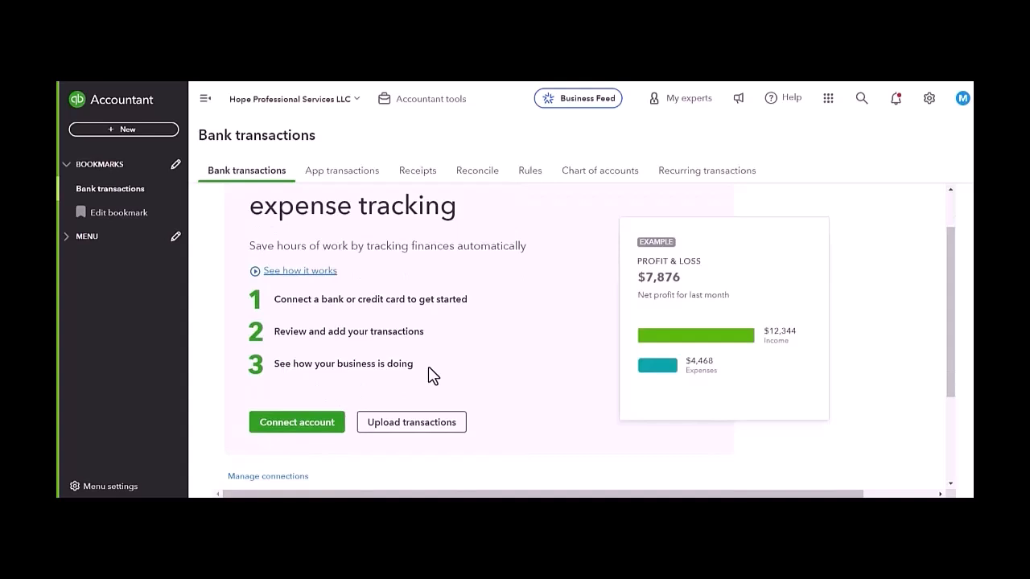
pyautogui.click(285, 426)
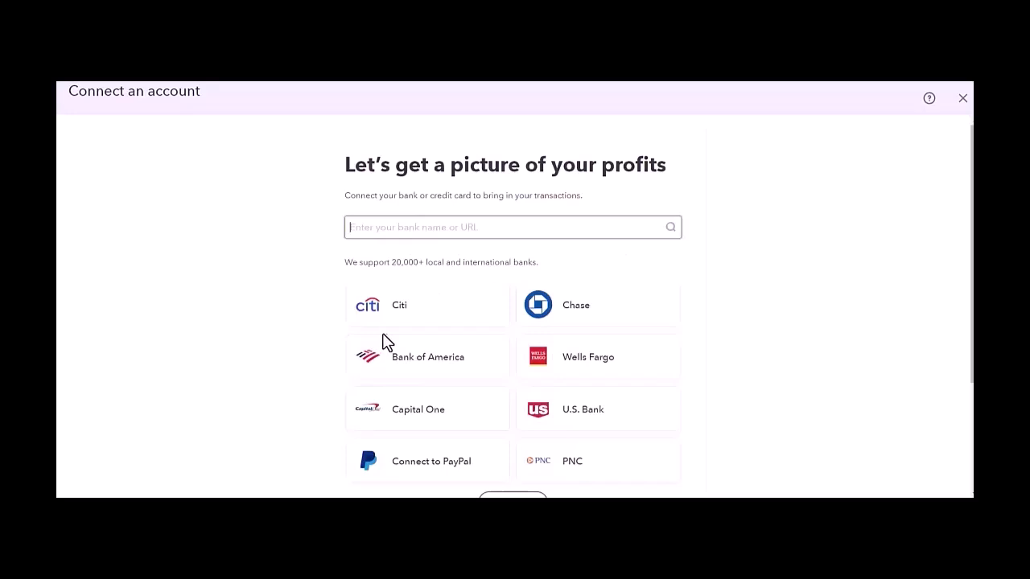
pyautogui.click(429, 315)
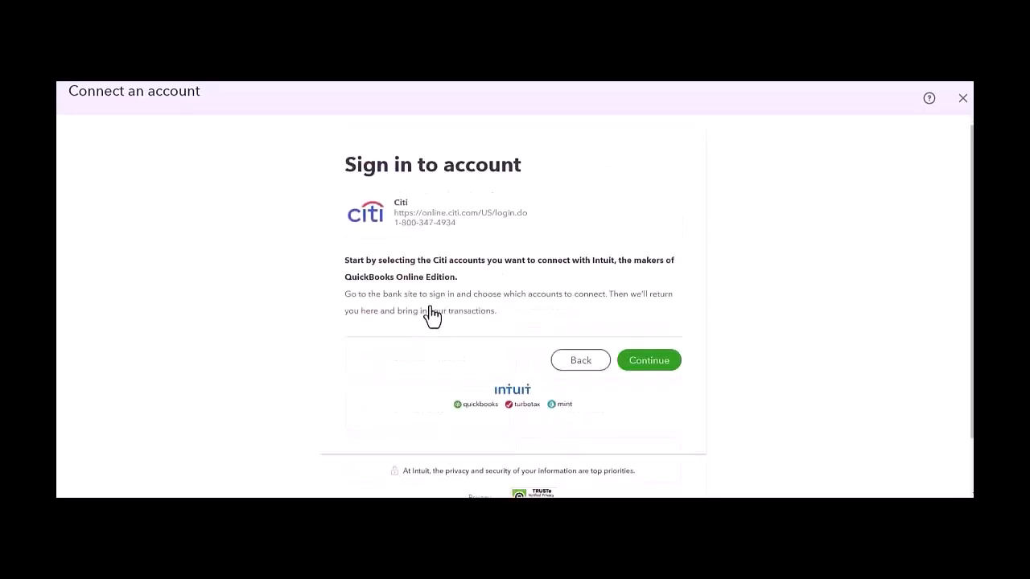
pyautogui.click(573, 364)
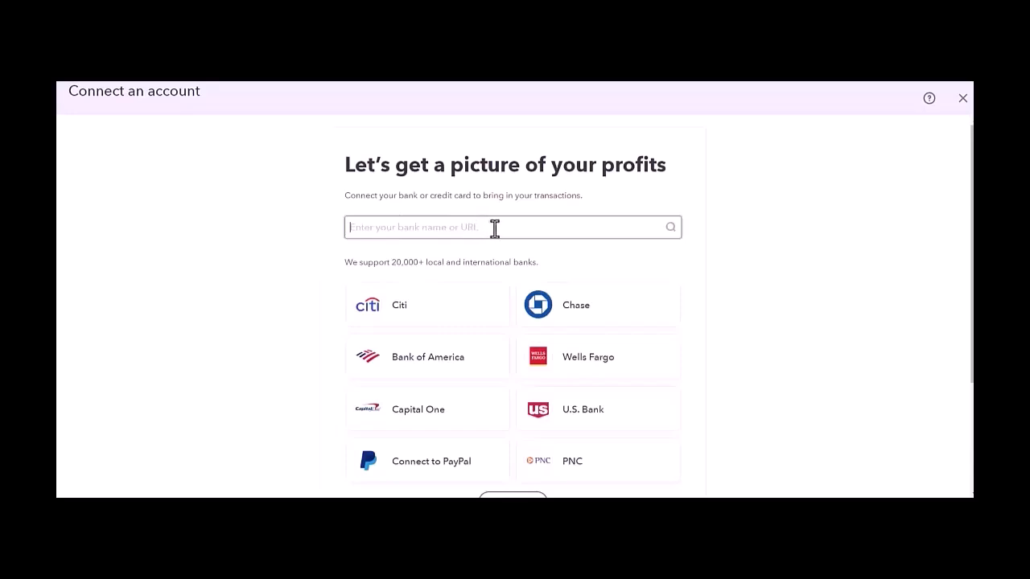
pyautogui.click(584, 377)
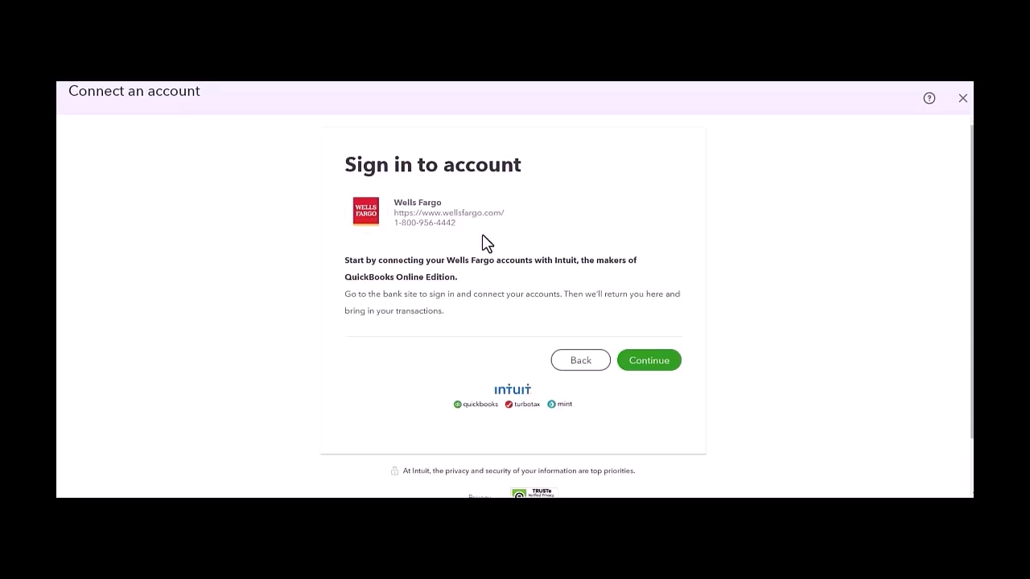
pyautogui.click(581, 361)
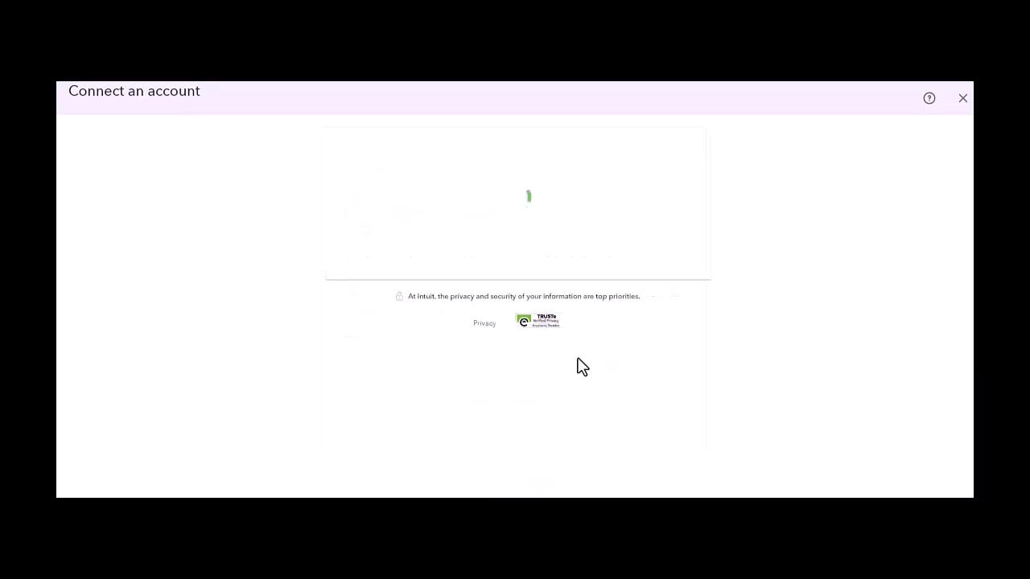
pyautogui.click(963, 103)
# Step: Open the manual bank transaction upload and highlight the instruction on exporting the statement in a supported file format
pyautogui.scroll(-1, 354, 431)
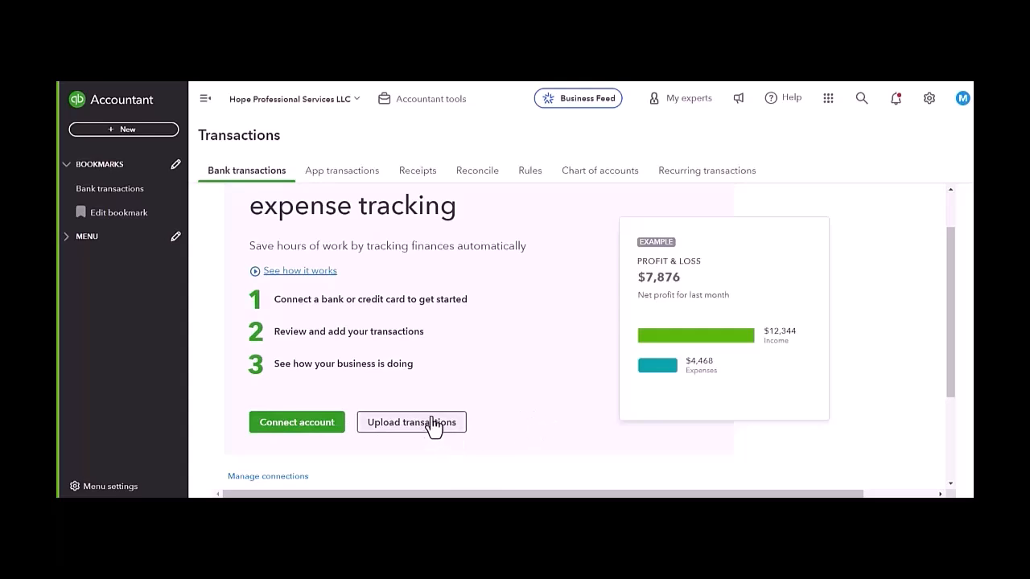
pyautogui.scroll(1, 432, 427)
pyautogui.scroll(-1, 463, 357)
pyautogui.click(427, 432)
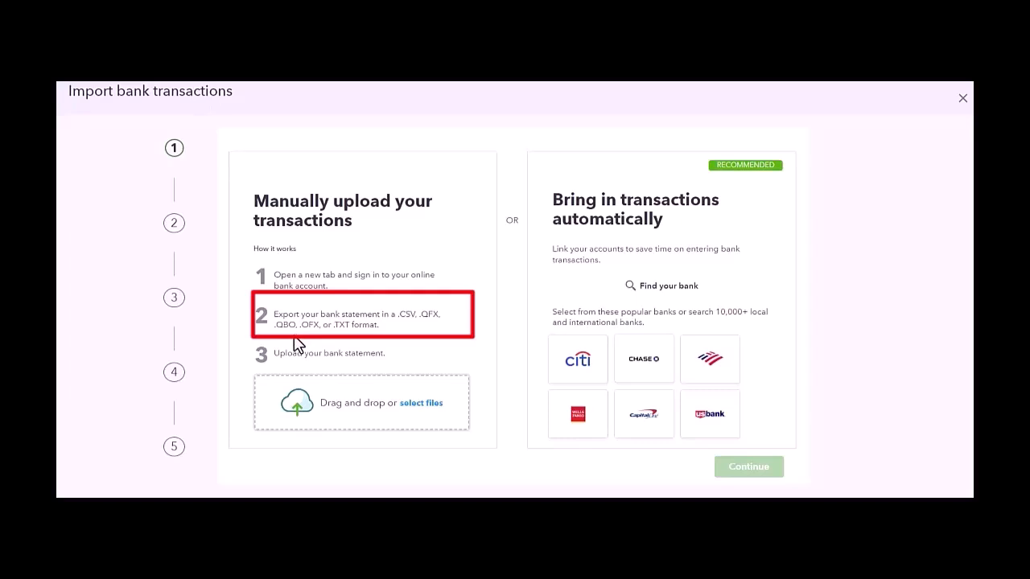
pyautogui.moveTo(274, 313); pyautogui.dragTo(451, 331)
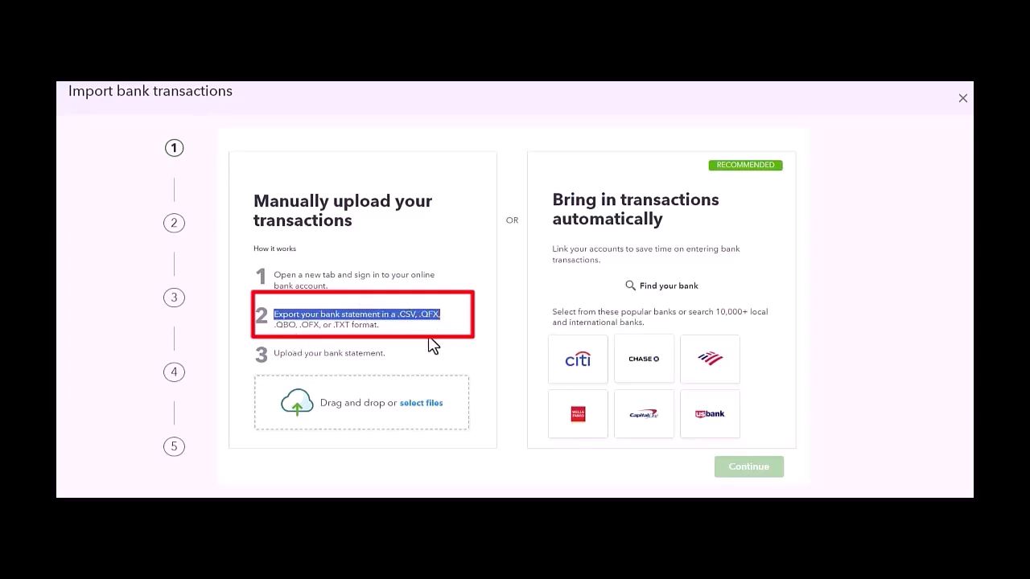
pyautogui.click(429, 342)
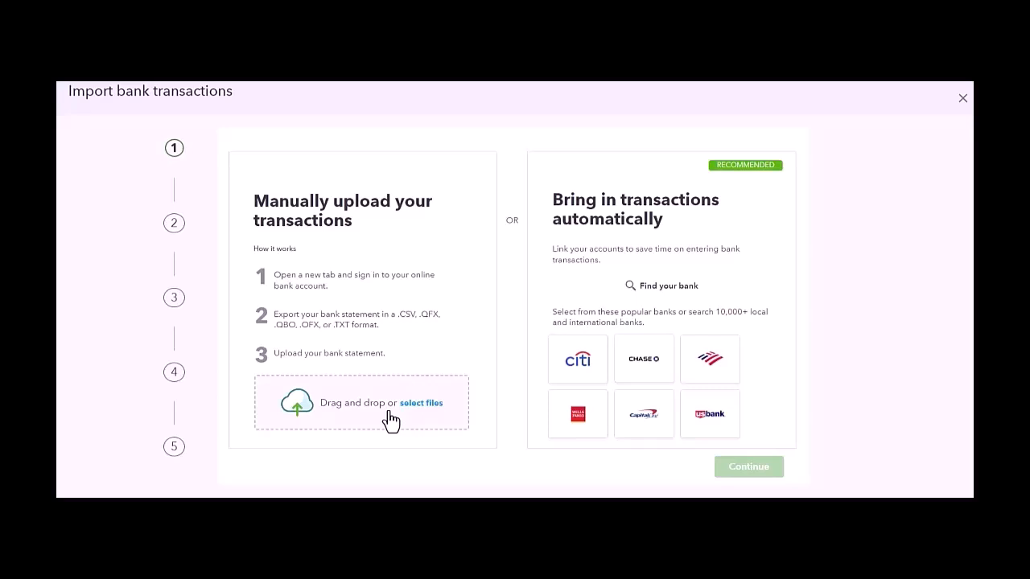
# Step: Switch to the jan2024 sheet in Excel and review the Date, Amount and Description headings and the January transaction rows below them
pyautogui.moveTo(665, 497)
pyautogui.click(701, 457)
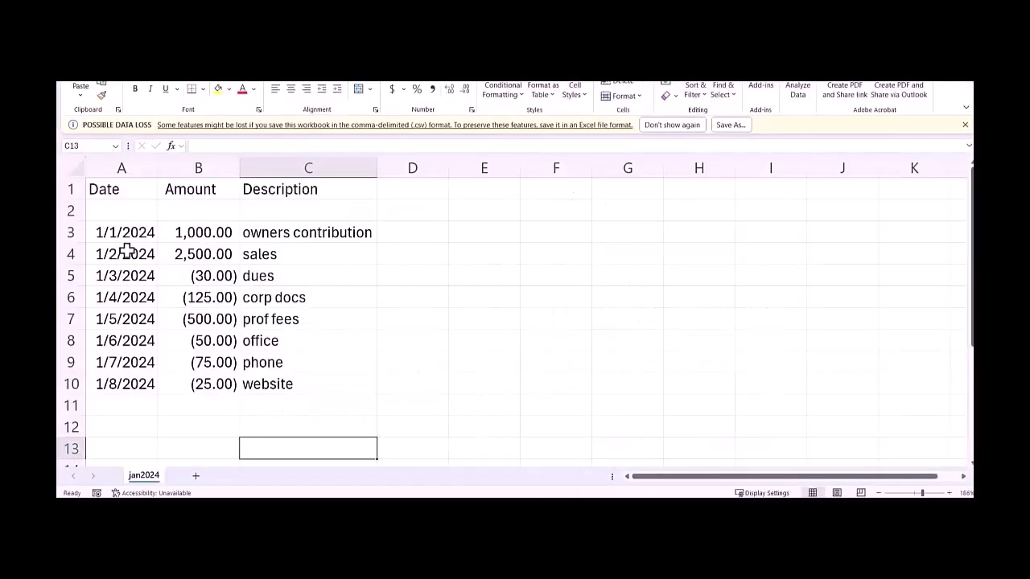
pyautogui.click(126, 235)
pyautogui.click(120, 189)
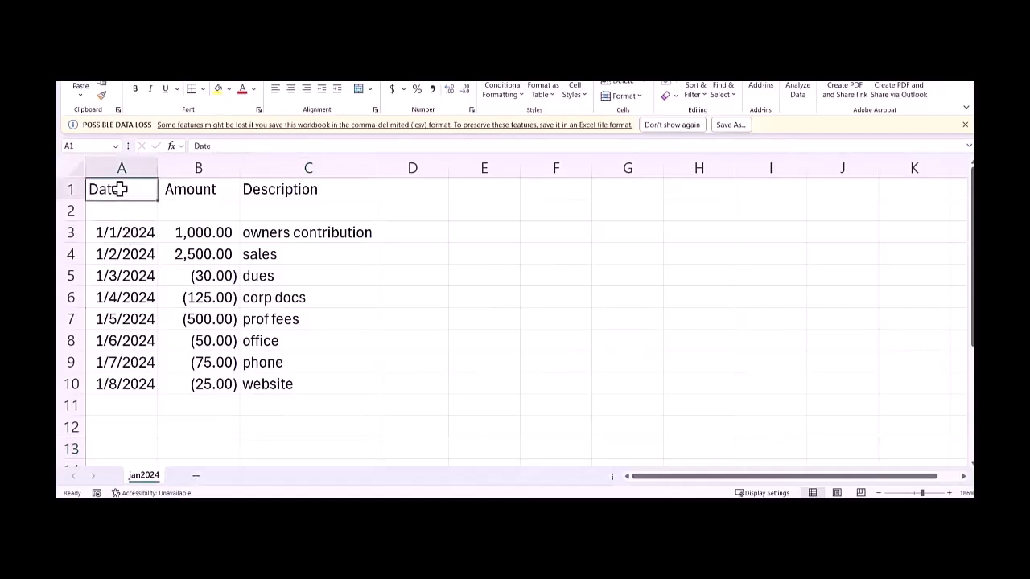
pyautogui.click(196, 193)
pyautogui.click(279, 191)
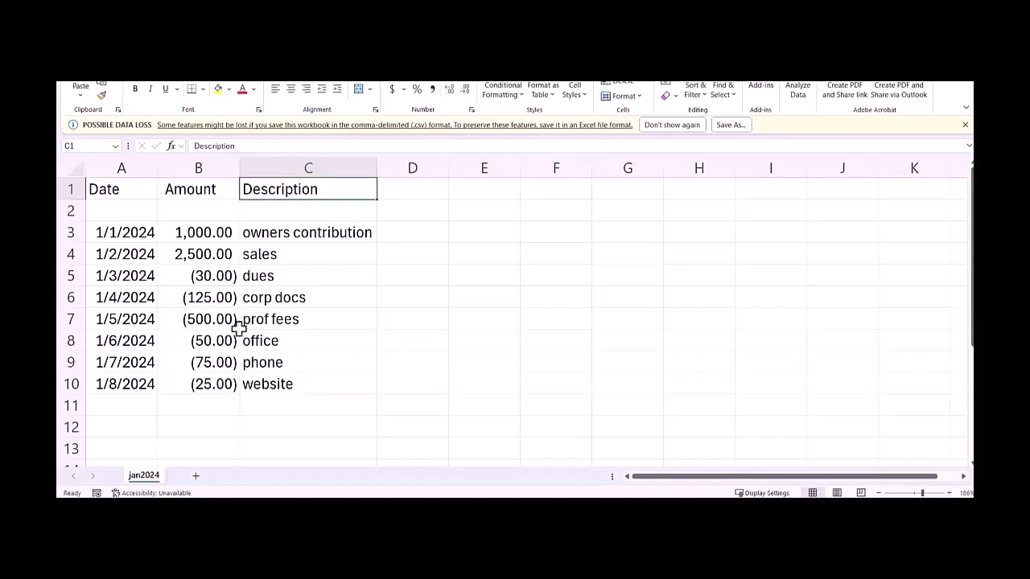
pyautogui.moveTo(121, 233); pyautogui.dragTo(277, 398)
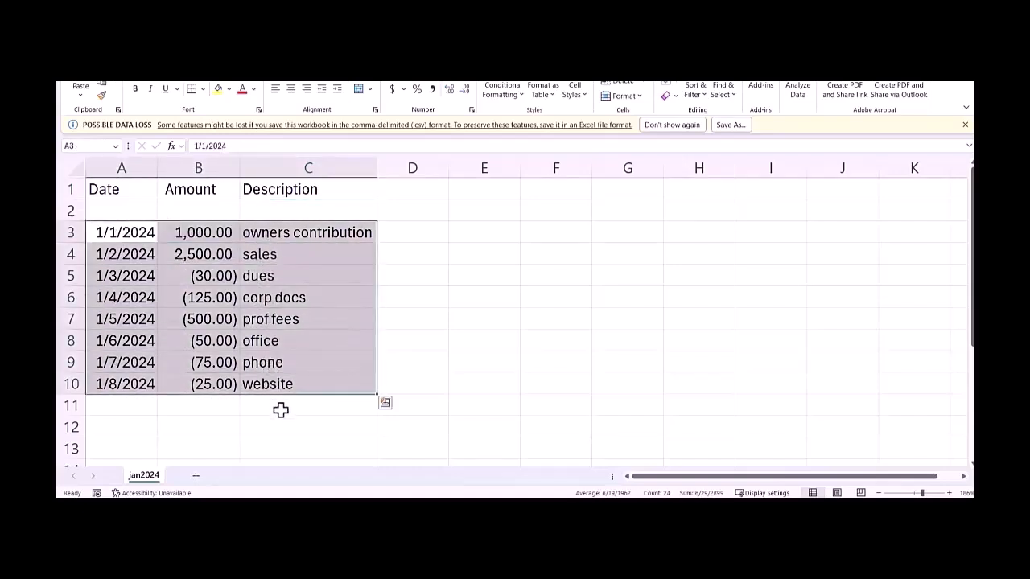
pyautogui.click(280, 411)
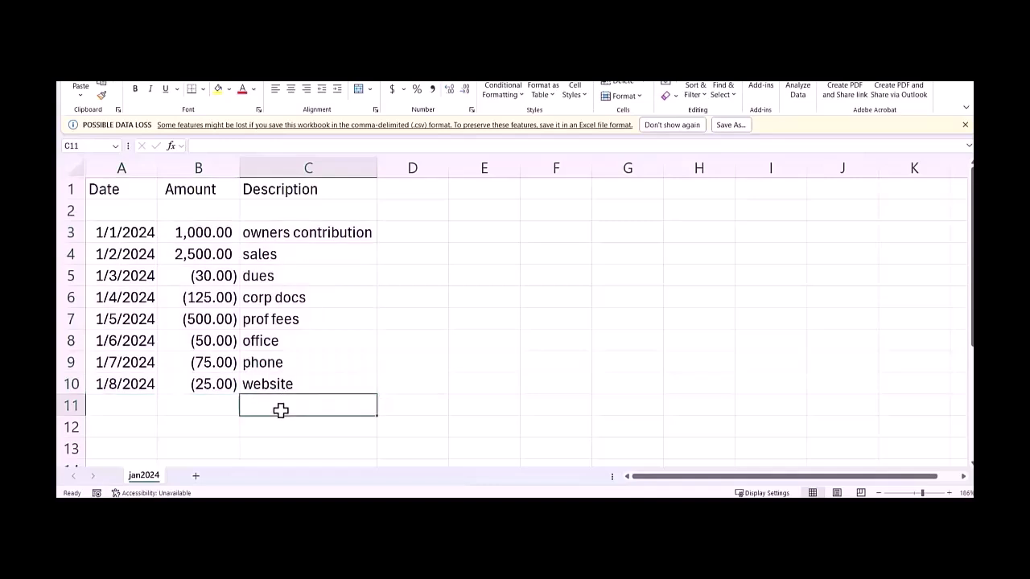
pyautogui.click(288, 233)
pyautogui.click(294, 255)
pyautogui.click(294, 275)
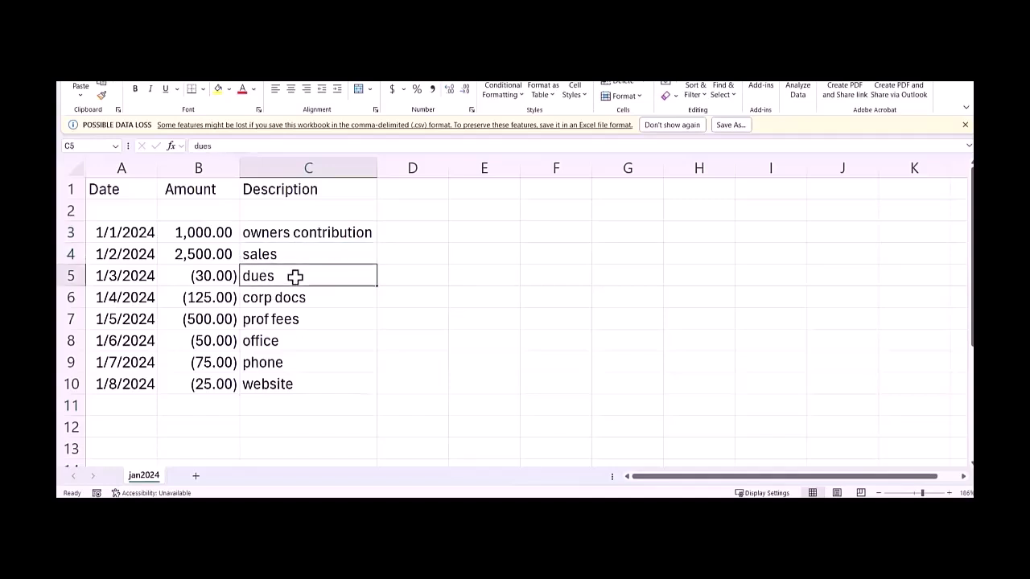
pyautogui.click(295, 299)
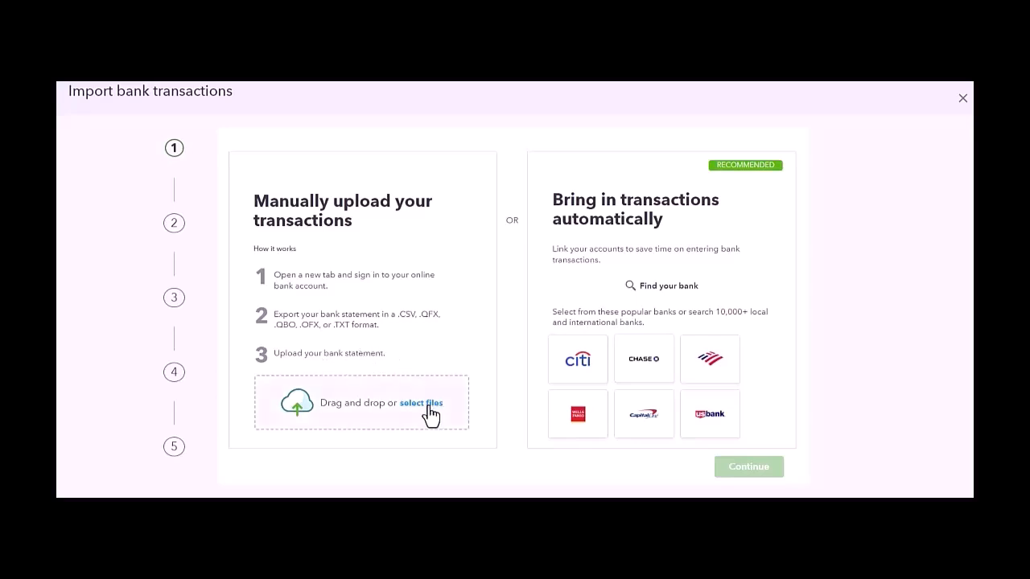
# Step: Upload WFBChecking_QBOimport_0824-1.csv from the Downloads folder to the QuickBooks bank transaction import and continue
pyautogui.hotkey('alt', 'Tab')
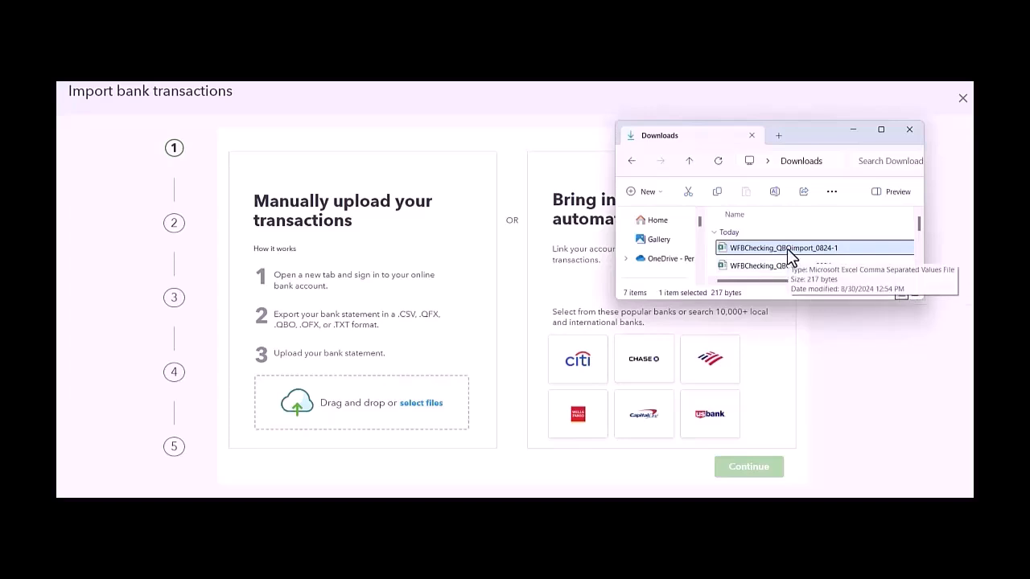
pyautogui.moveTo(760, 251); pyautogui.dragTo(408, 417)
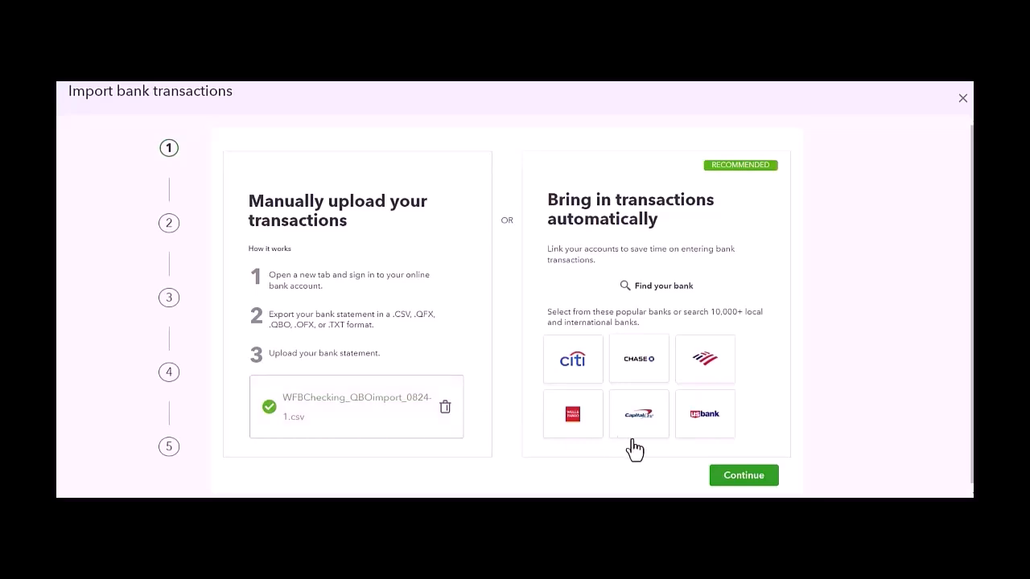
pyautogui.click(733, 480)
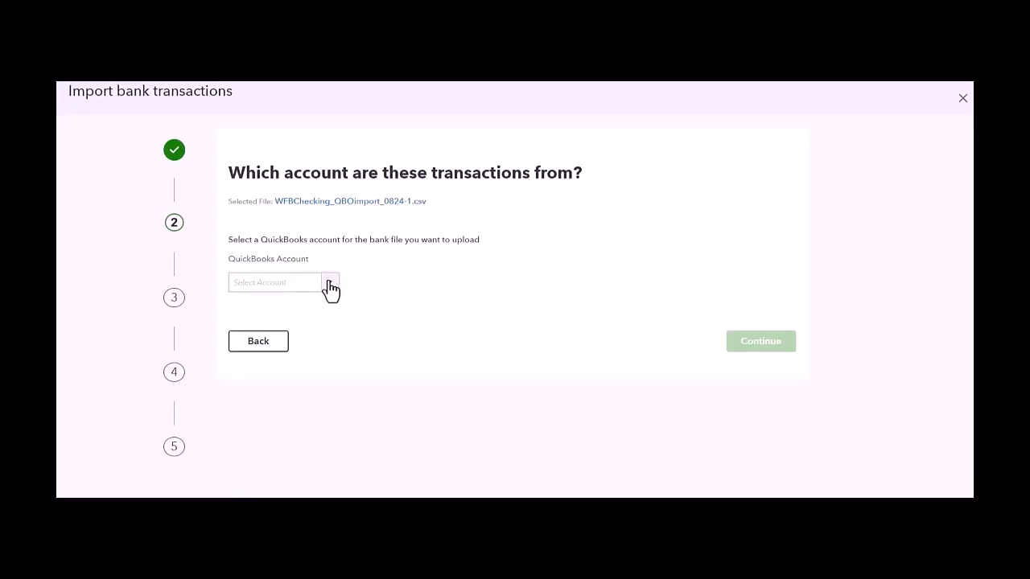
# Step: Choose the 1-FAMILY bank account as the QuickBooks account for the uploaded file and continue to the file setup
pyautogui.click(330, 284)
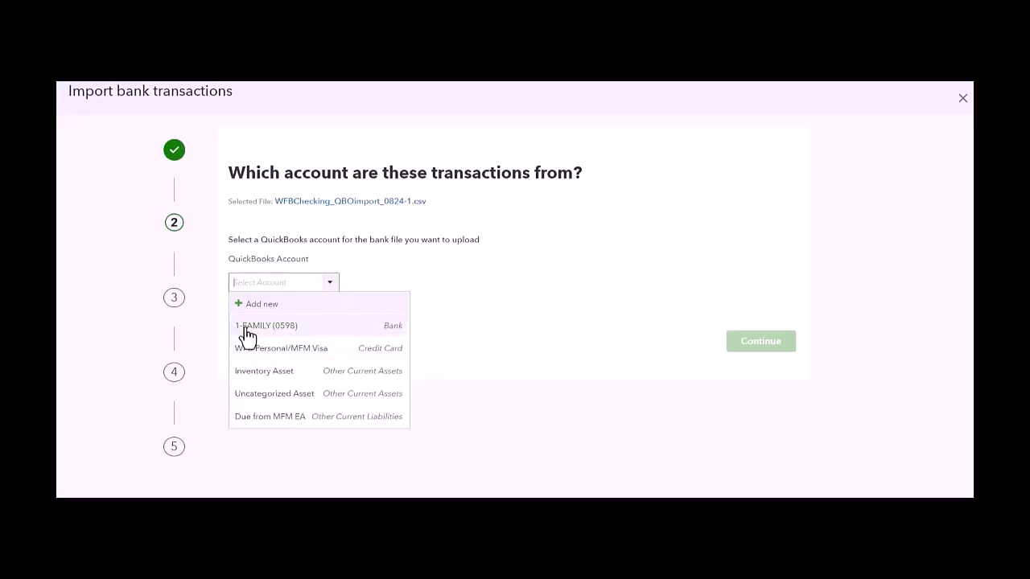
pyautogui.click(276, 328)
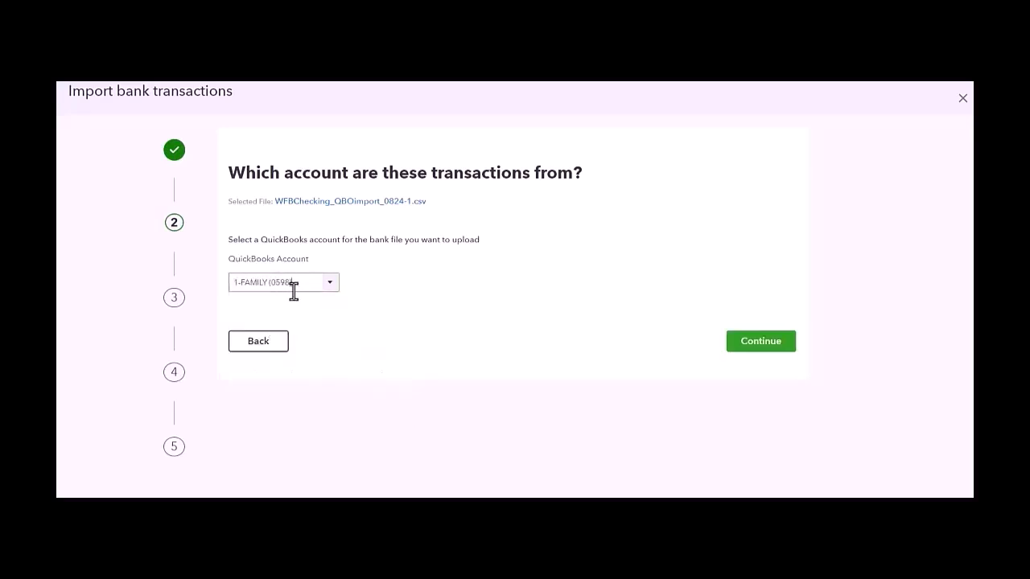
pyautogui.click(771, 344)
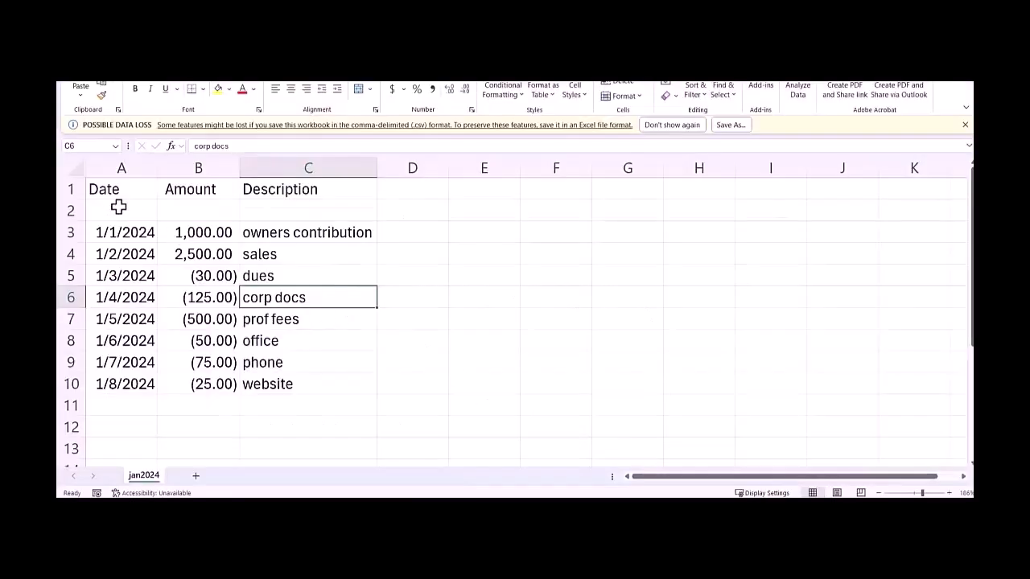
# Step: Check the Date, Amount and Description headings in the jan2024 sheet, and answer Yes to the import's first-row header question
pyautogui.click(112, 189)
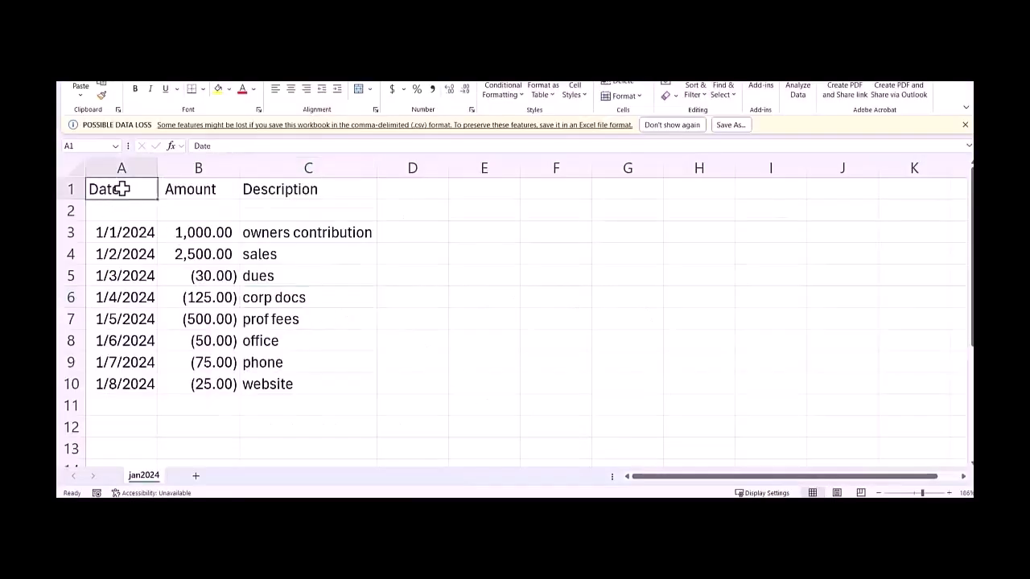
pyautogui.click(172, 189)
pyautogui.click(286, 192)
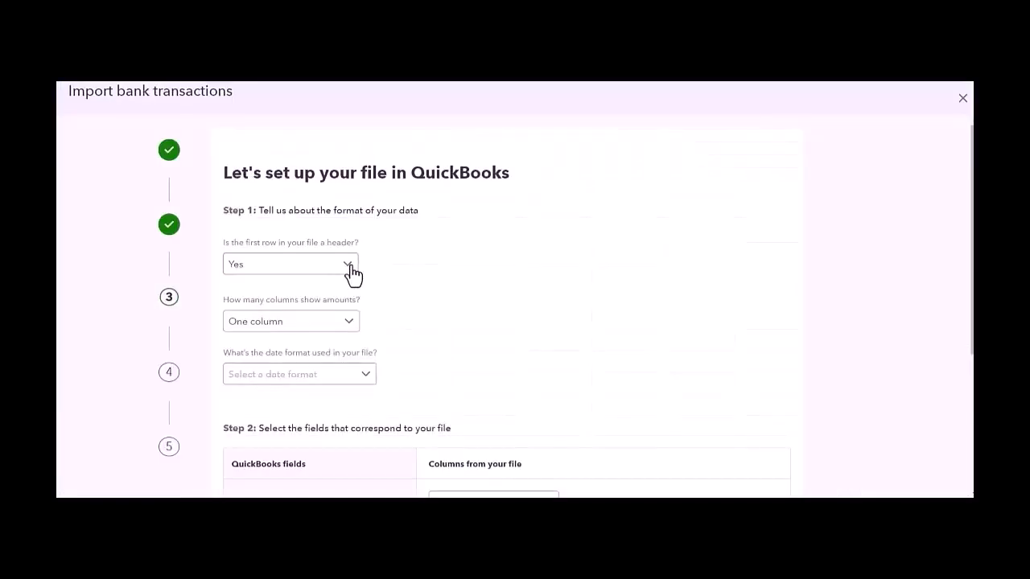
pyautogui.click(349, 273)
pyautogui.click(351, 290)
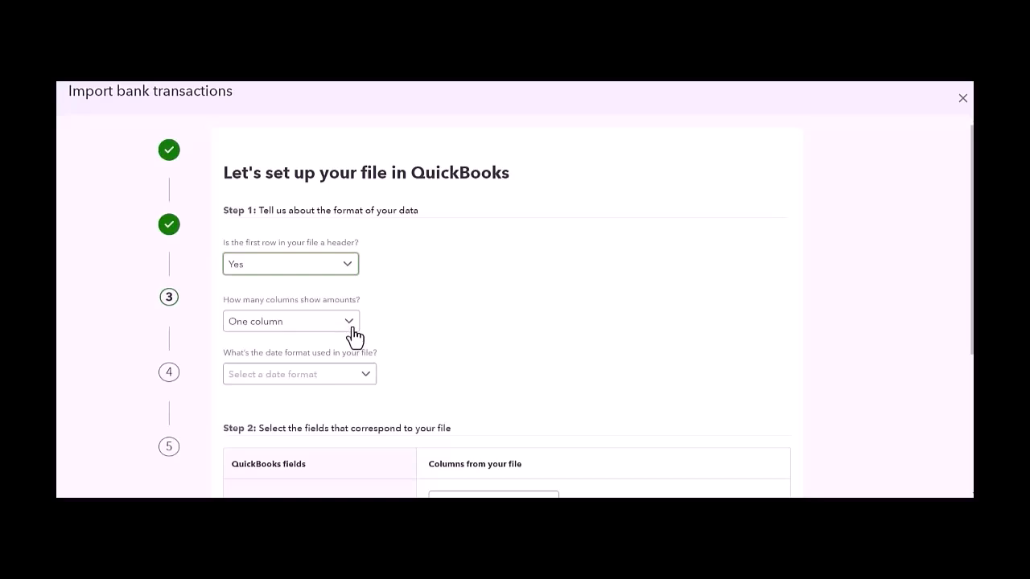
# Step: Set the file's amounts to one column after trying two columns, and choose the date format MM/dd/yyyy
pyautogui.click(353, 330)
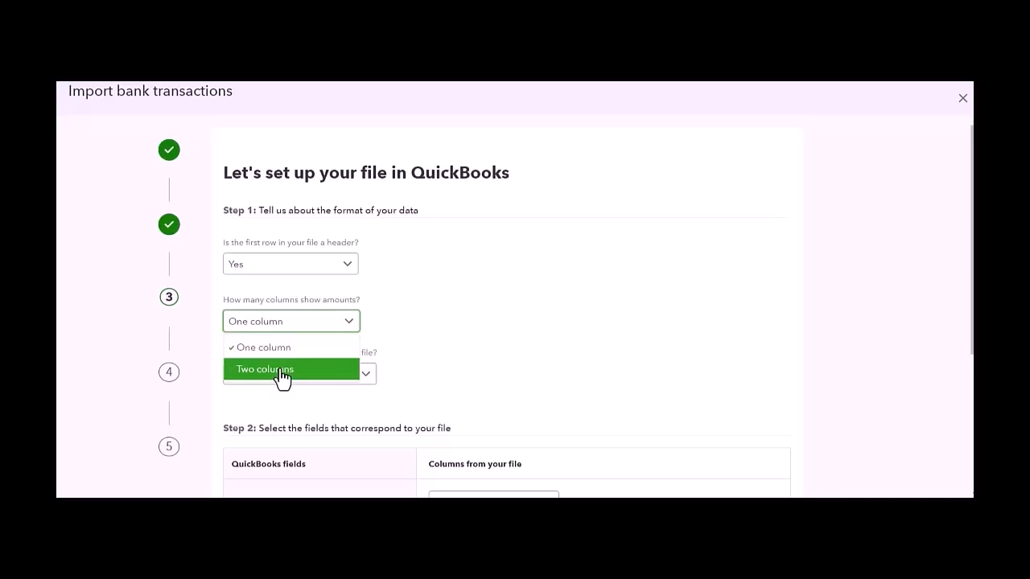
pyautogui.click(284, 375)
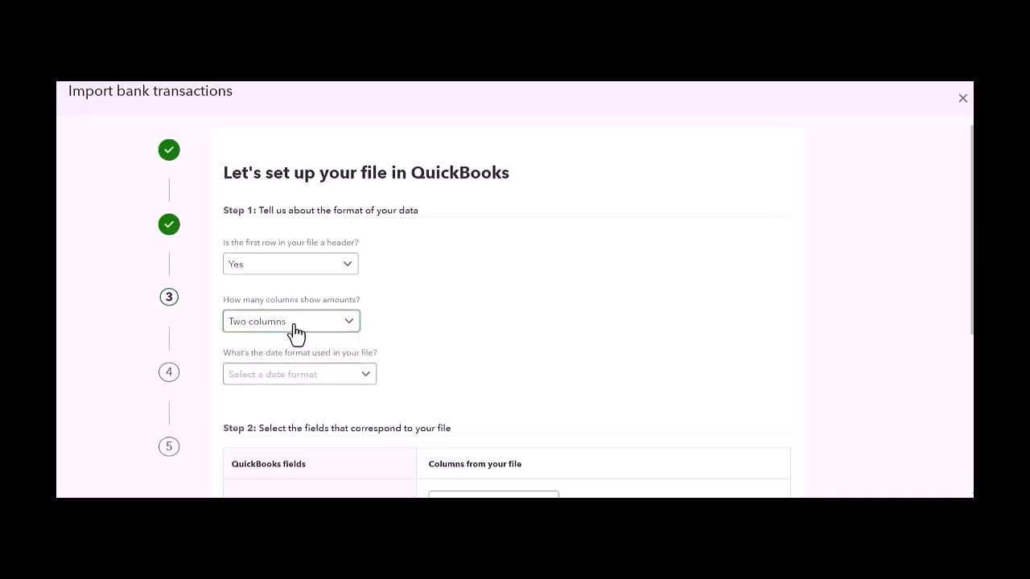
pyautogui.click(349, 323)
pyautogui.click(297, 347)
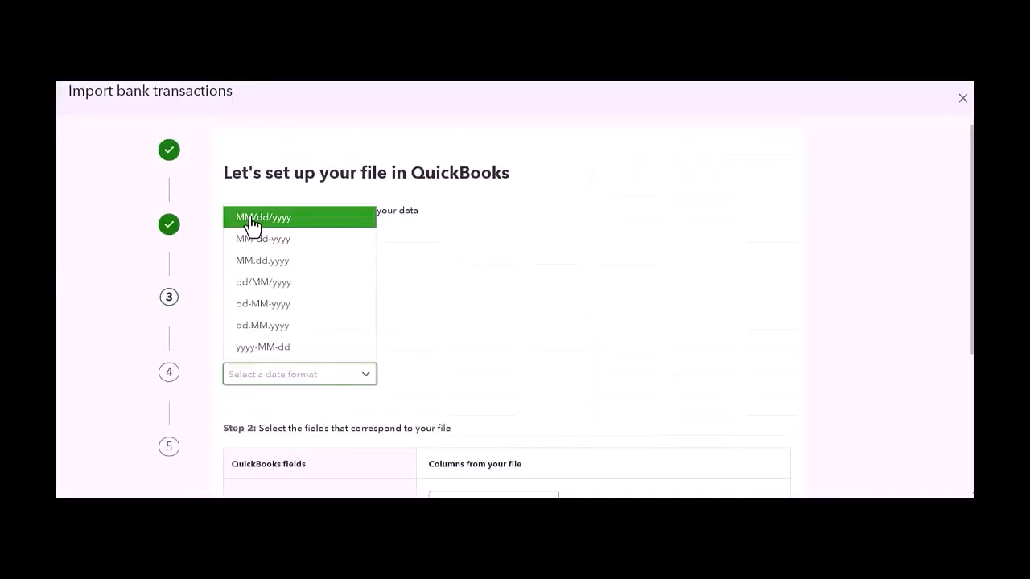
pyautogui.click(249, 218)
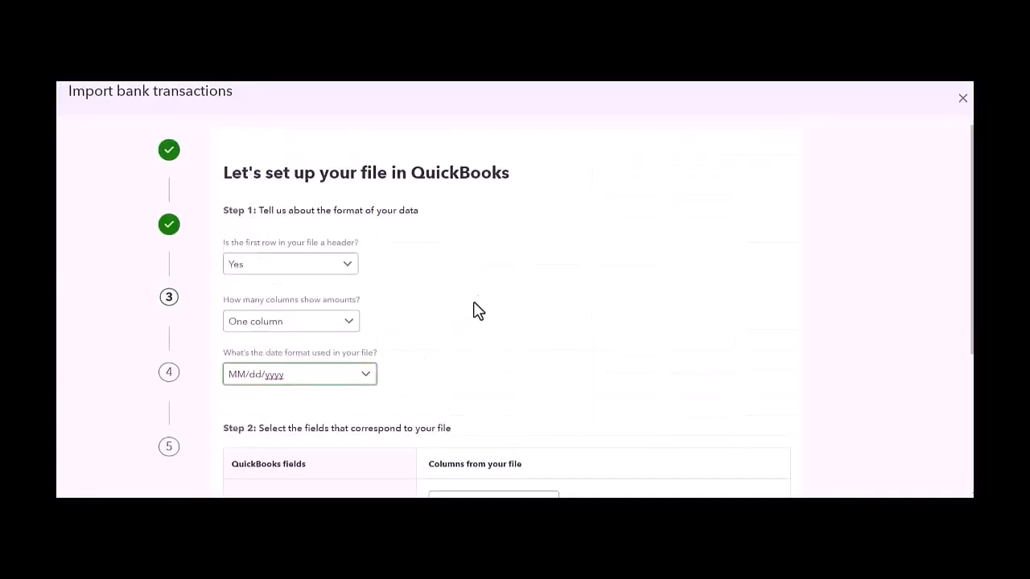
# Step: Map Date to Column 1, Description to Column 3 and Amount to Column 2, leave the check number unmapped, and continue
pyautogui.scroll(-3, 473, 304)
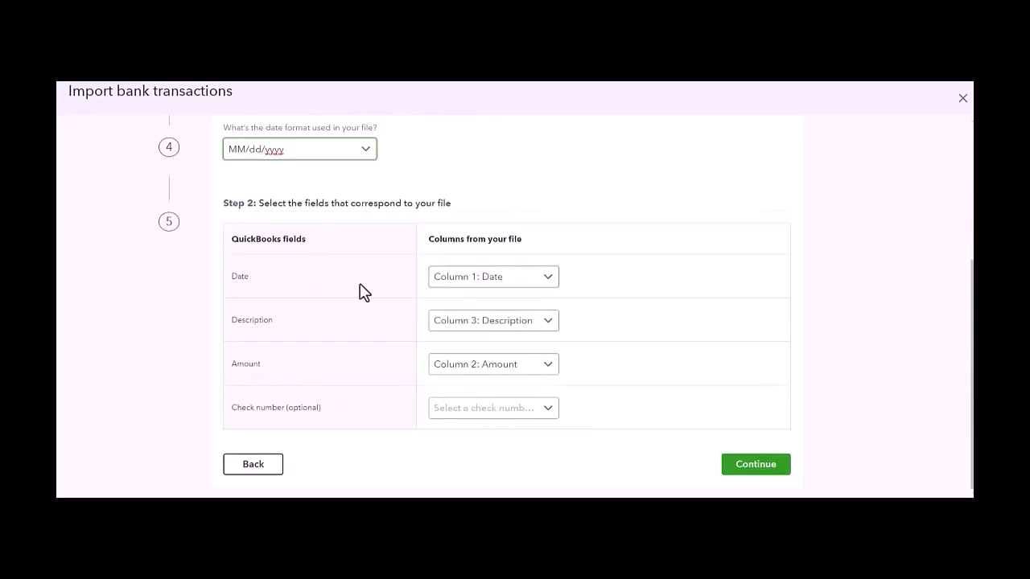
pyautogui.click(546, 279)
pyautogui.click(515, 304)
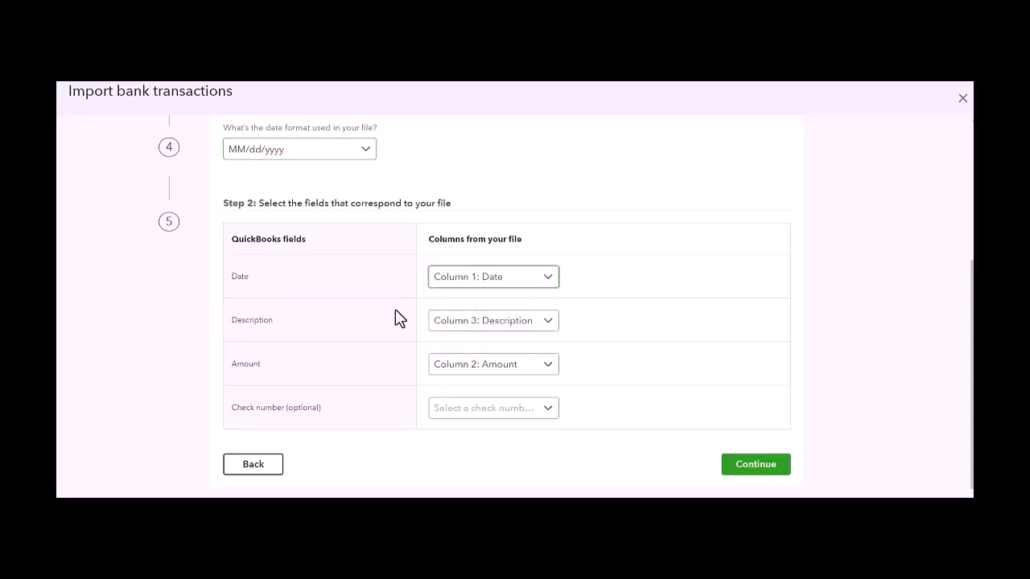
pyautogui.click(550, 331)
pyautogui.click(510, 397)
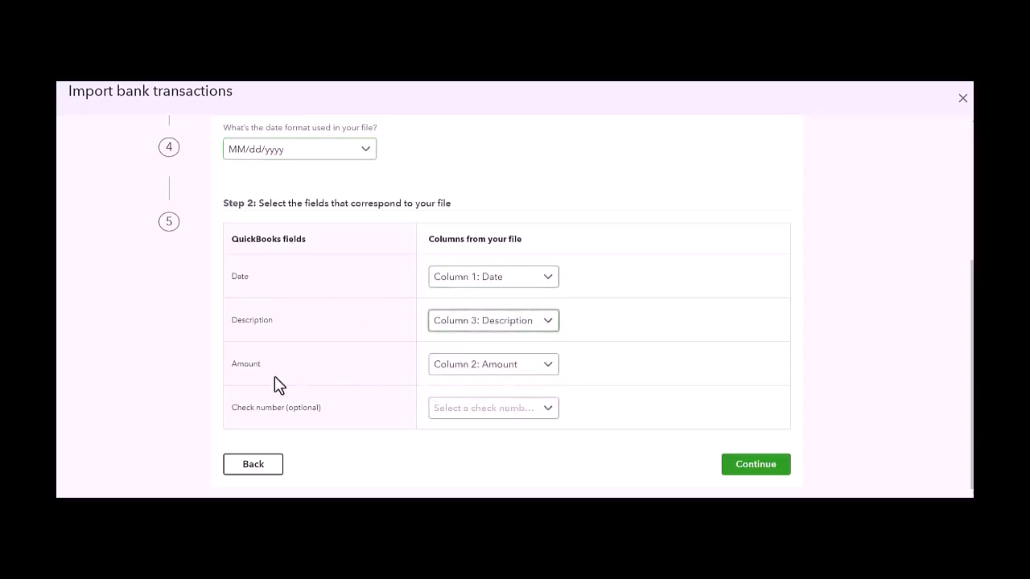
pyautogui.click(550, 371)
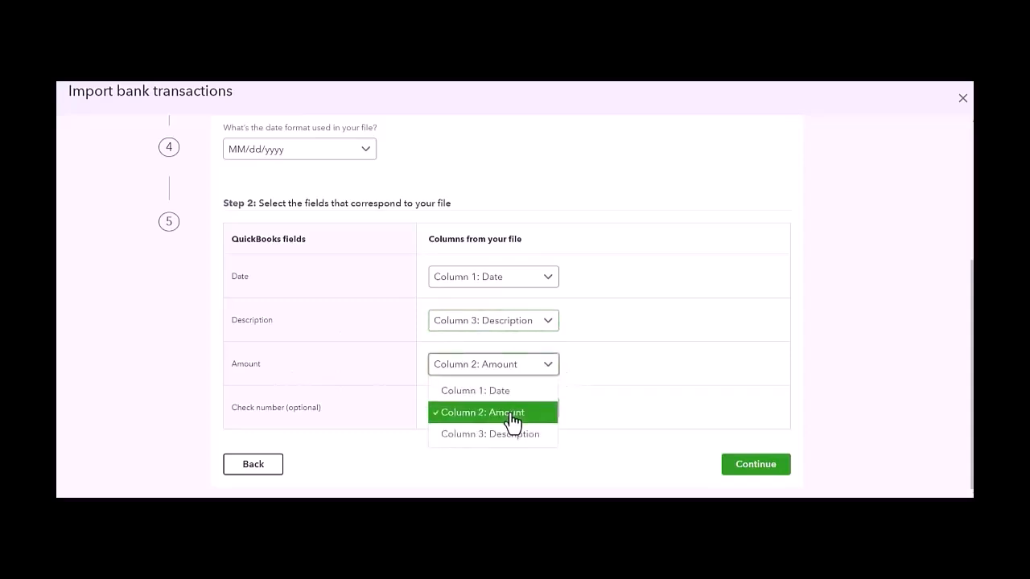
pyautogui.click(510, 418)
pyautogui.click(550, 415)
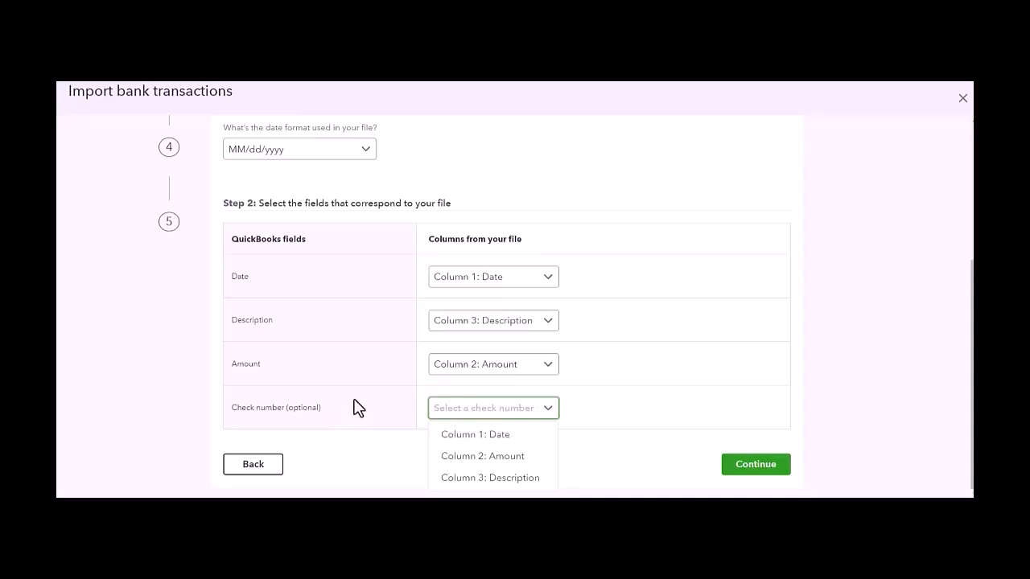
pyautogui.click(550, 417)
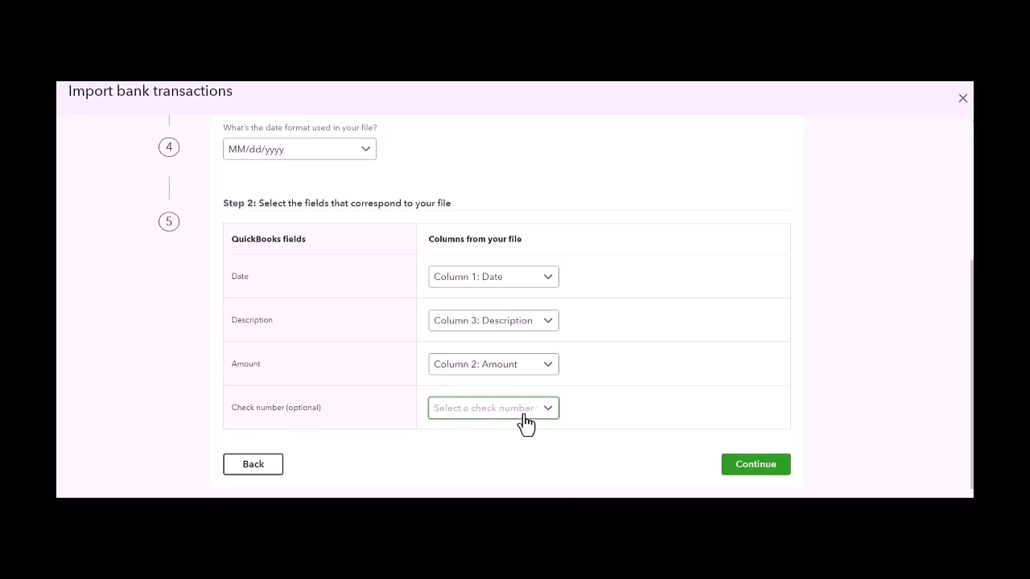
pyautogui.click(755, 467)
# Step: Look over the transactions offered for import and highlight the note on income posting as positive and expenses as negative numbers
pyautogui.scroll(3, 483, 378)
pyautogui.scroll(2, 472, 351)
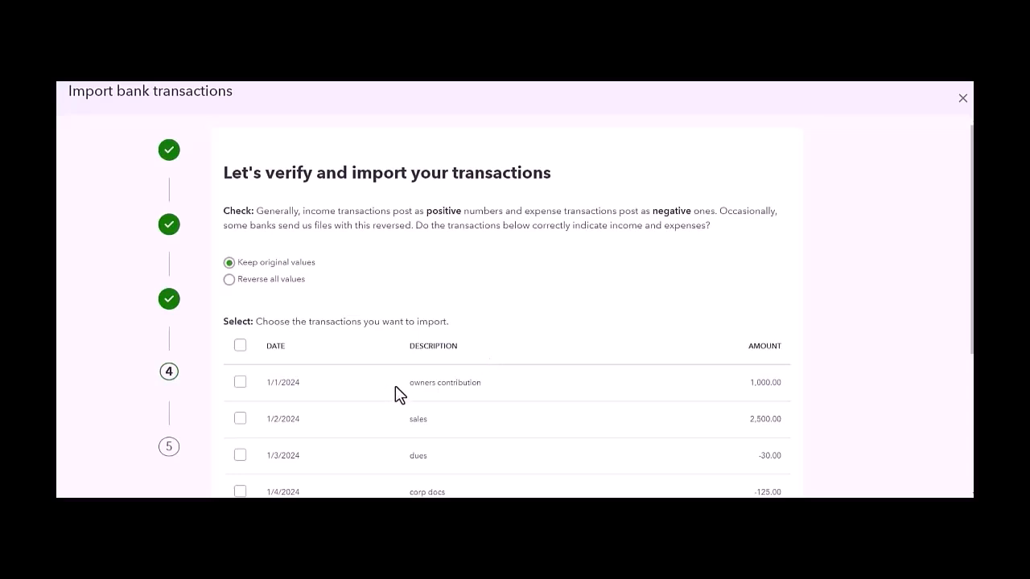
pyautogui.scroll(-2, 427, 395)
pyautogui.scroll(-3, 433, 404)
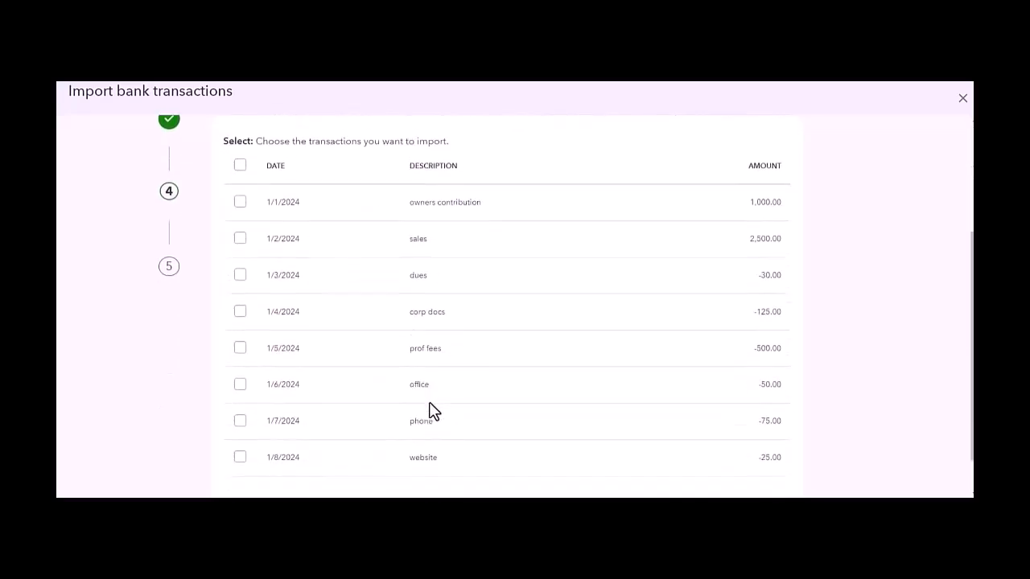
pyautogui.scroll(5, 428, 411)
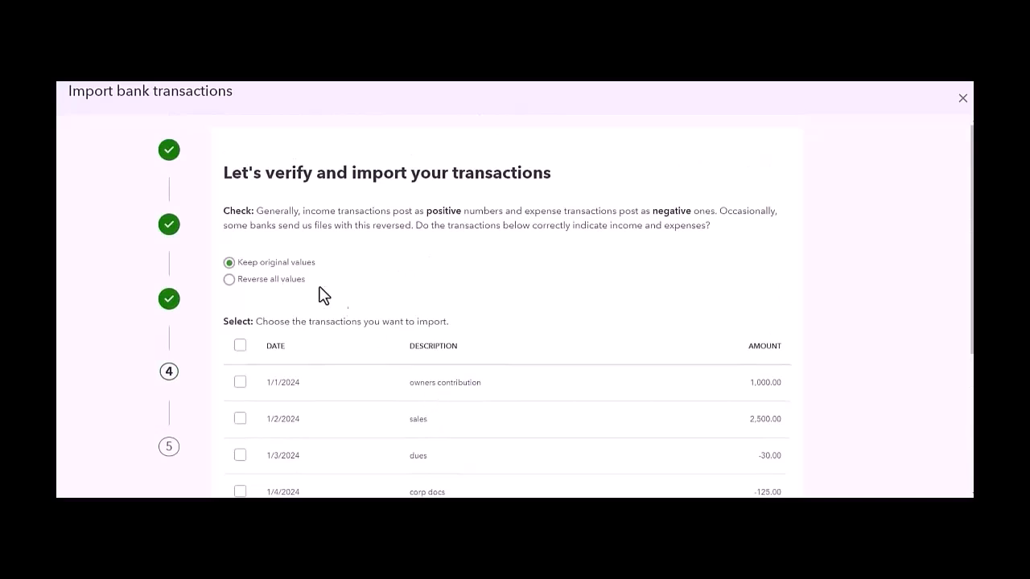
pyautogui.moveTo(219, 210); pyautogui.dragTo(718, 232)
pyautogui.click(510, 252)
pyautogui.moveTo(300, 211); pyautogui.dragTo(484, 214)
pyautogui.click(510, 256)
pyautogui.moveTo(640, 211); pyautogui.dragTo(718, 211)
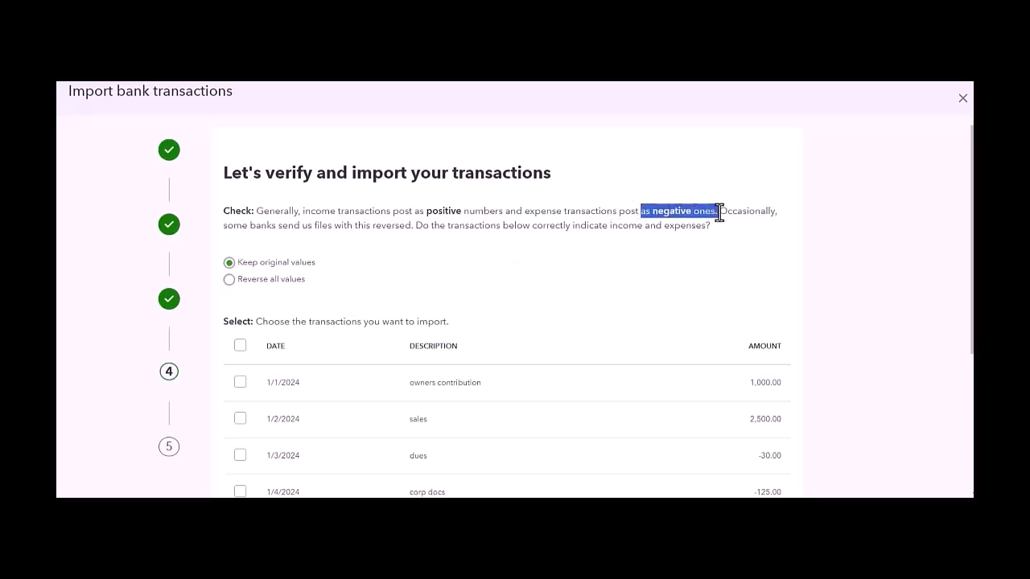
pyautogui.click(694, 271)
# Step: Check the signs of the listed amounts, highlighting the owners contribution and sales amounts and continuing through the expense rows to website
pyautogui.scroll(-3, 502, 345)
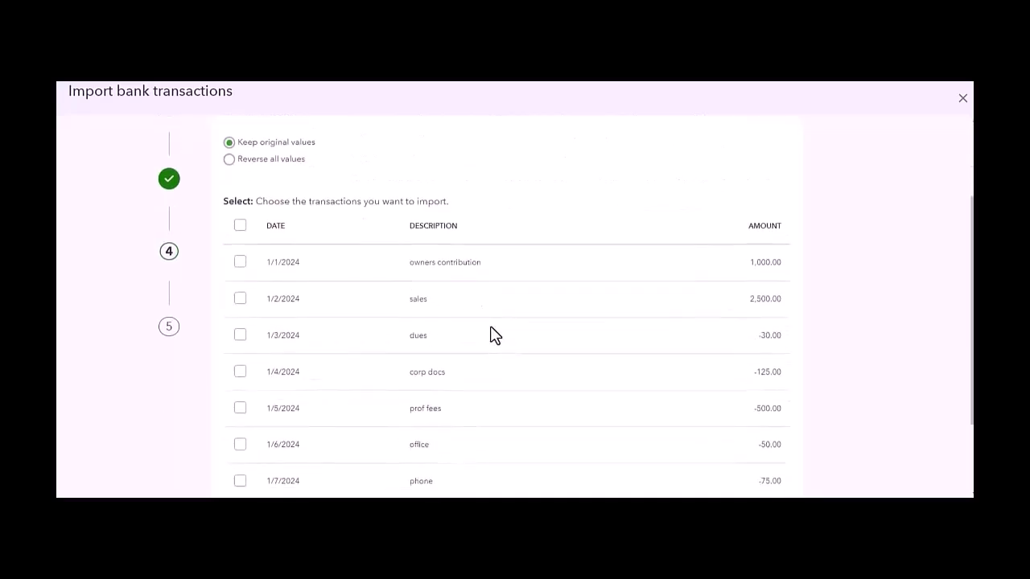
pyautogui.moveTo(396, 266); pyautogui.dragTo(488, 264)
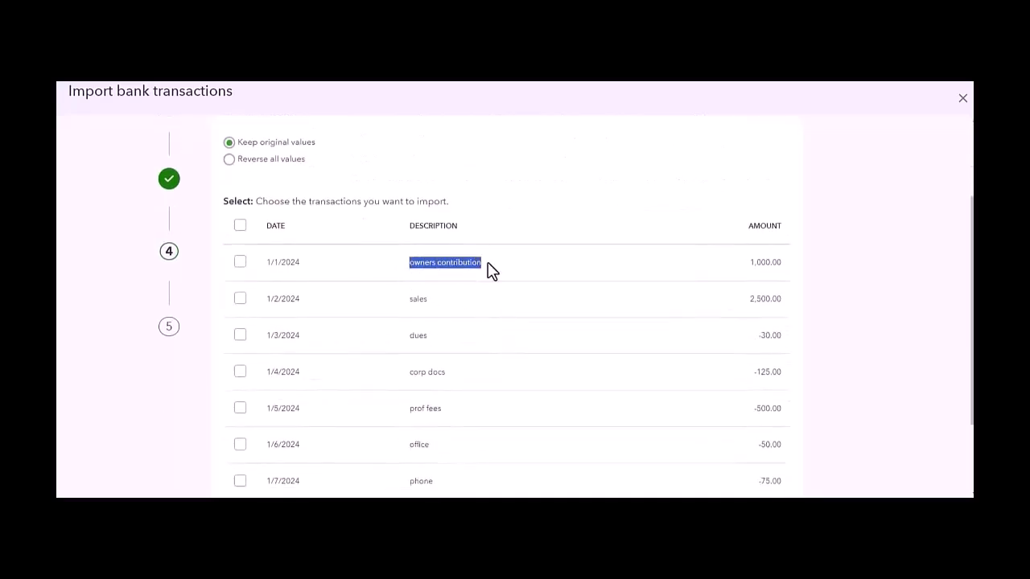
pyautogui.moveTo(745, 266); pyautogui.dragTo(786, 269)
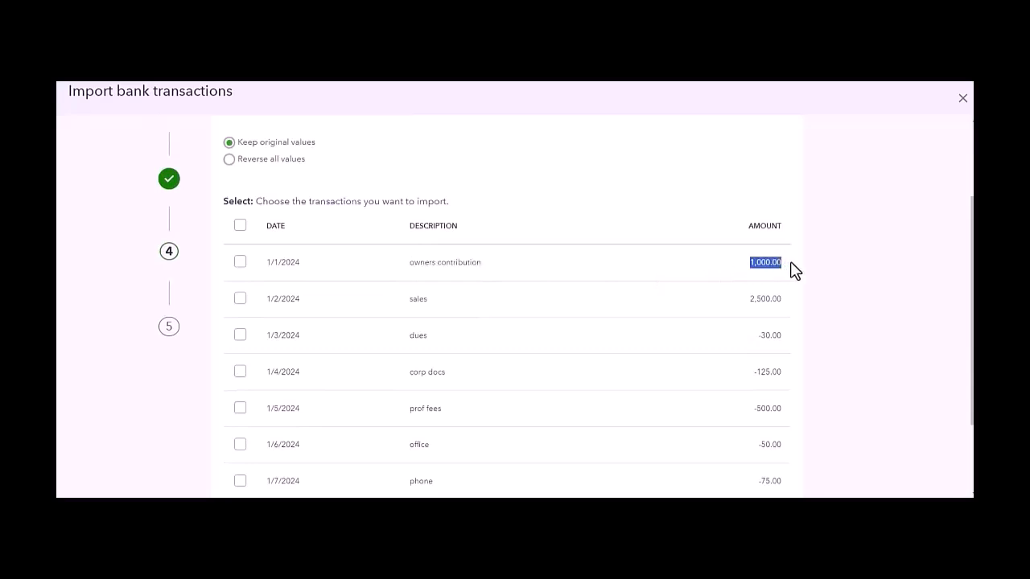
pyautogui.click(682, 285)
pyautogui.scroll(-2, 717, 294)
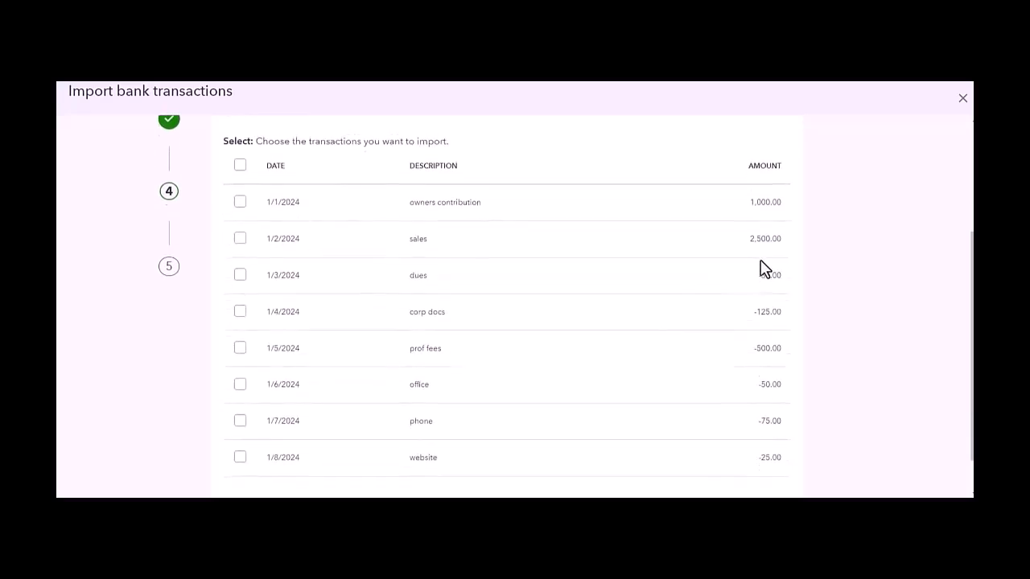
pyautogui.moveTo(741, 241); pyautogui.dragTo(788, 241)
pyautogui.click(612, 244)
pyautogui.scroll(-1, 766, 278)
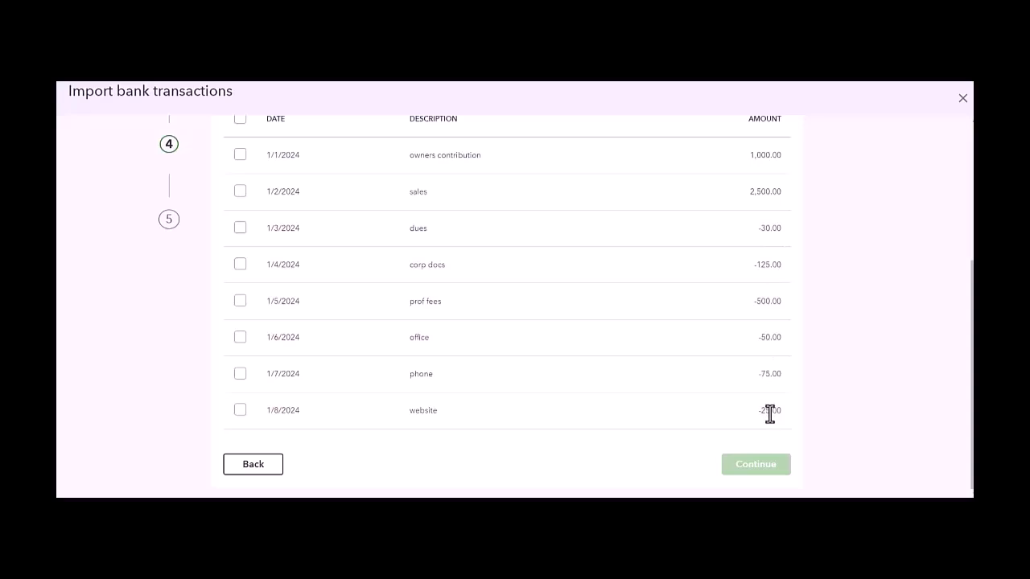
# Step: Recheck the signs of the listed amounts and select all the transactions from owners contribution to website for import
pyautogui.scroll(3, 458, 271)
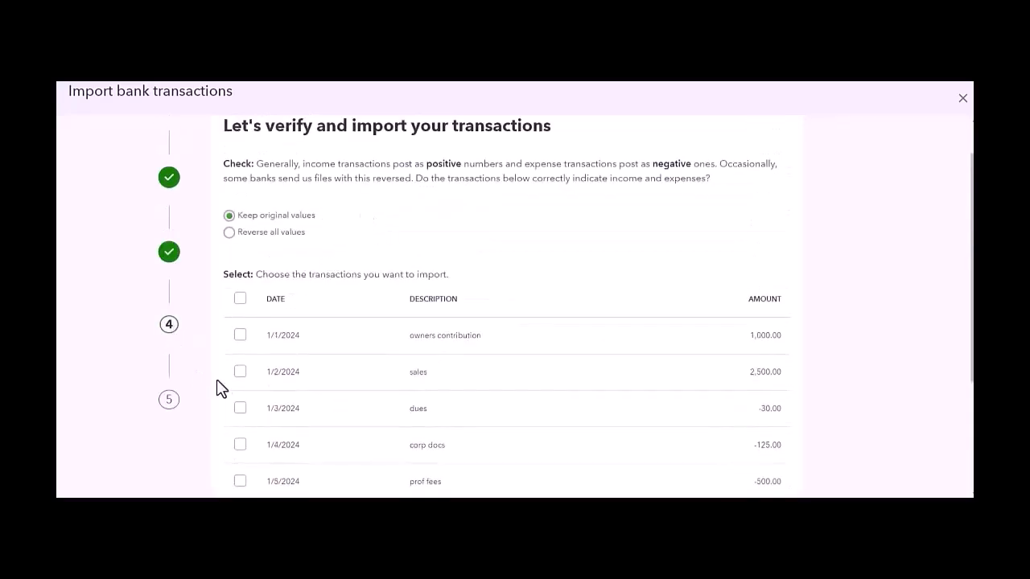
pyautogui.scroll(-1, 247, 410)
pyautogui.scroll(-1, 644, 472)
pyautogui.scroll(1, 685, 474)
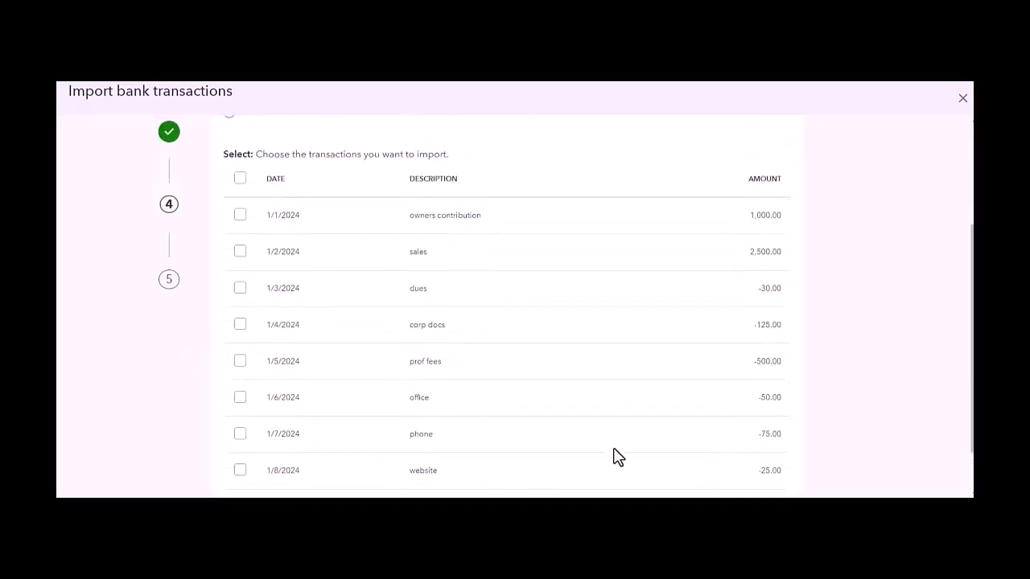
pyautogui.scroll(-1, 708, 459)
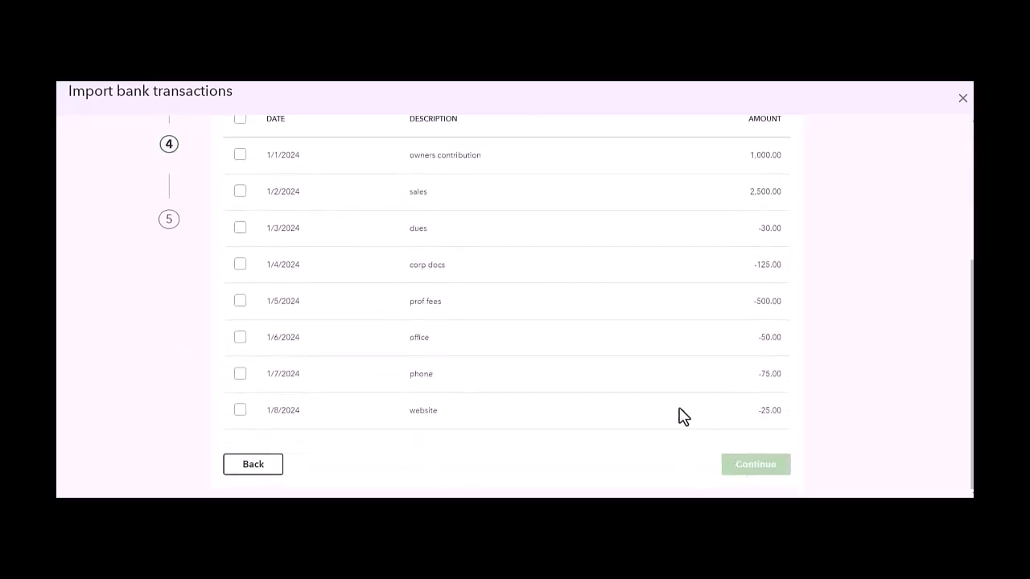
pyautogui.scroll(3, 272, 329)
pyautogui.click(240, 299)
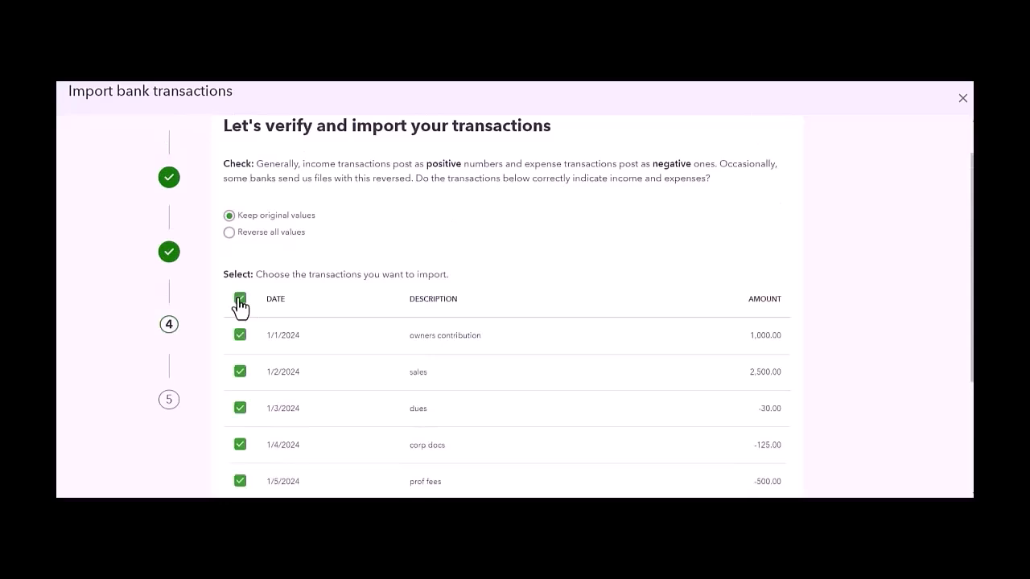
pyautogui.scroll(-3, 251, 362)
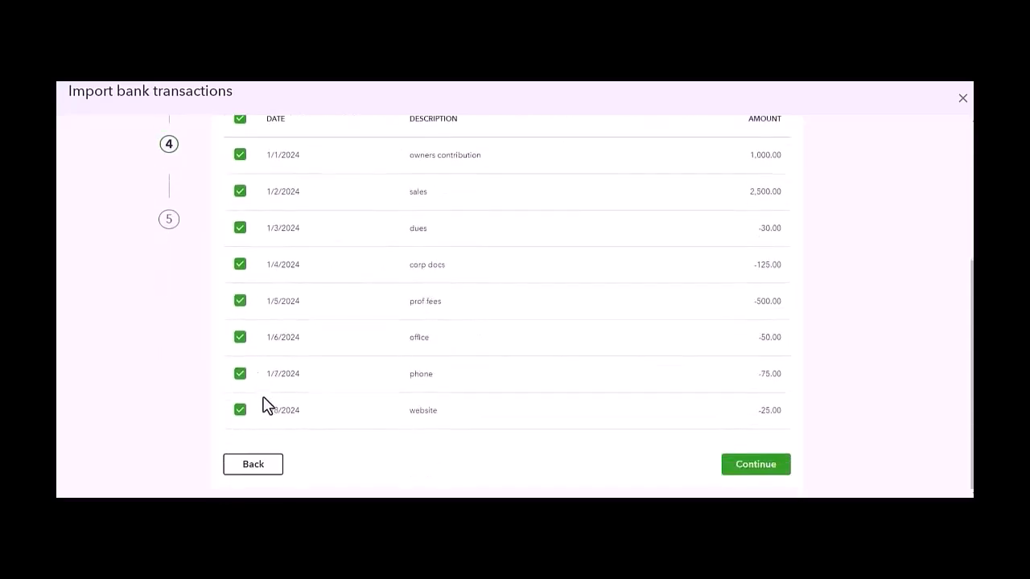
# Step: Try excluding the 1/1/2024 owners contribution from the import, and include it again
pyautogui.scroll(1, 264, 408)
pyautogui.scroll(1, 450, 363)
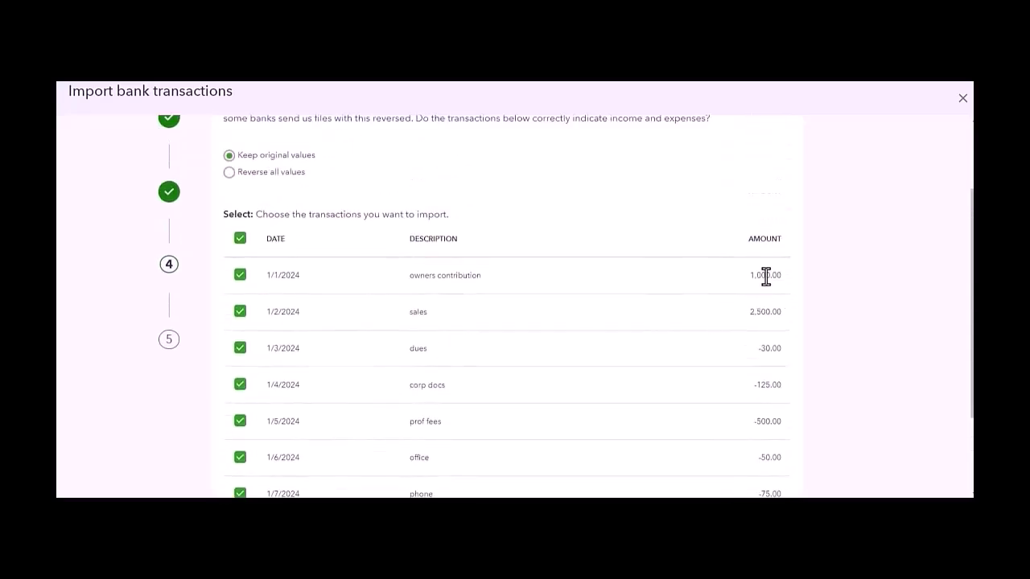
pyautogui.click(240, 277)
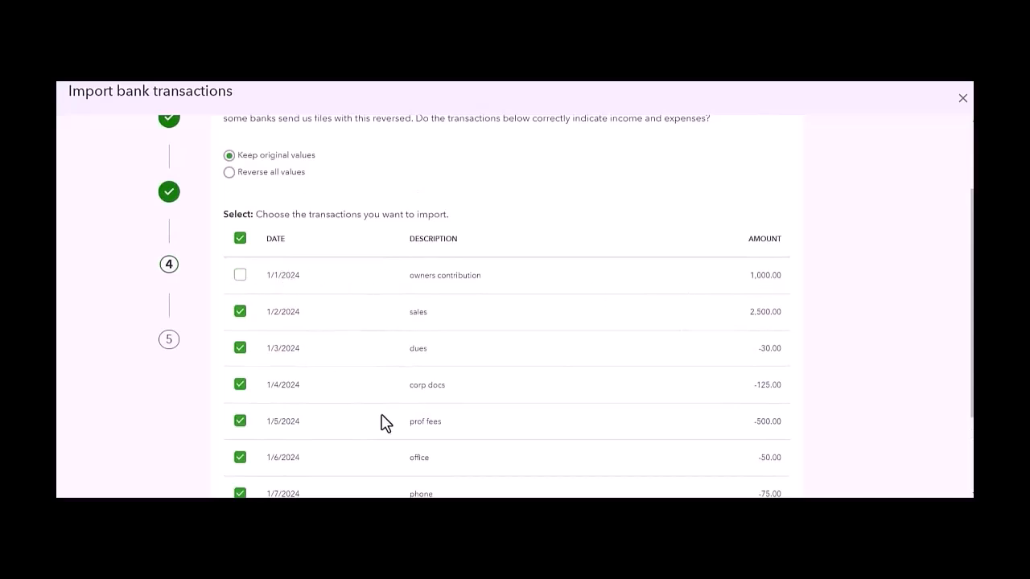
pyautogui.click(241, 277)
pyautogui.scroll(-3, 644, 329)
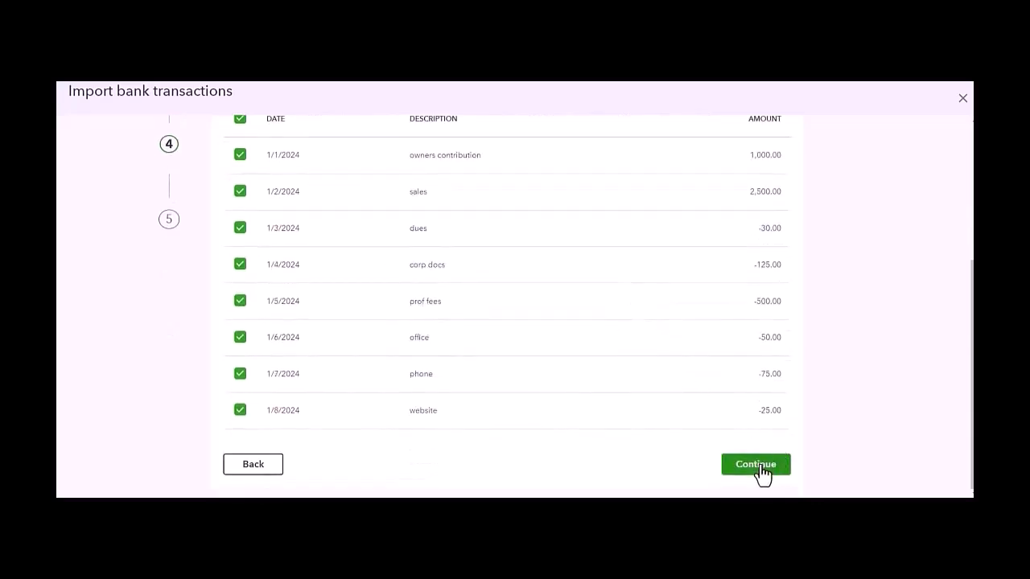
# Step: Continue with the selected transactions, confirm importing them, and finish the import
pyautogui.click(756, 467)
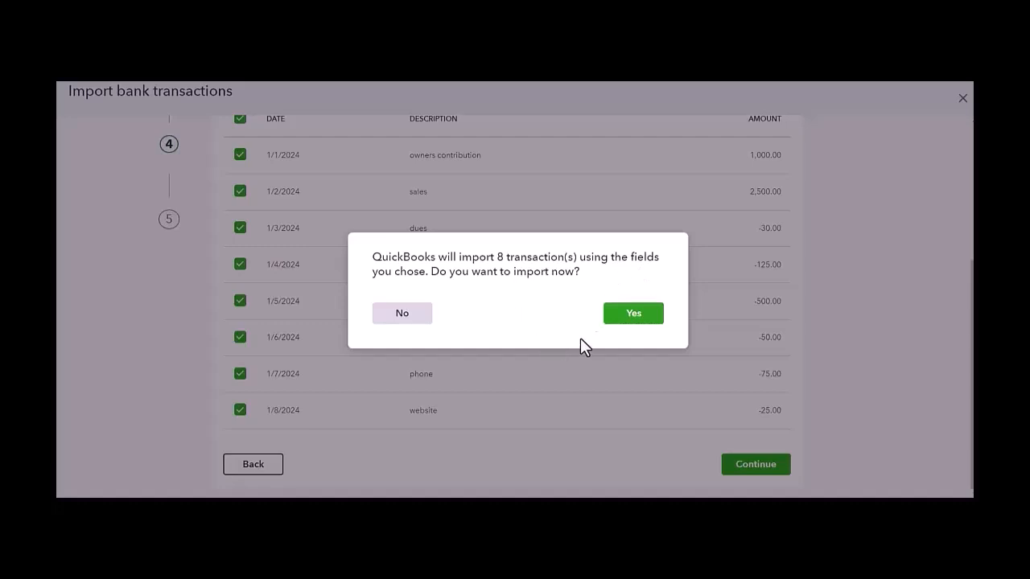
pyautogui.click(631, 316)
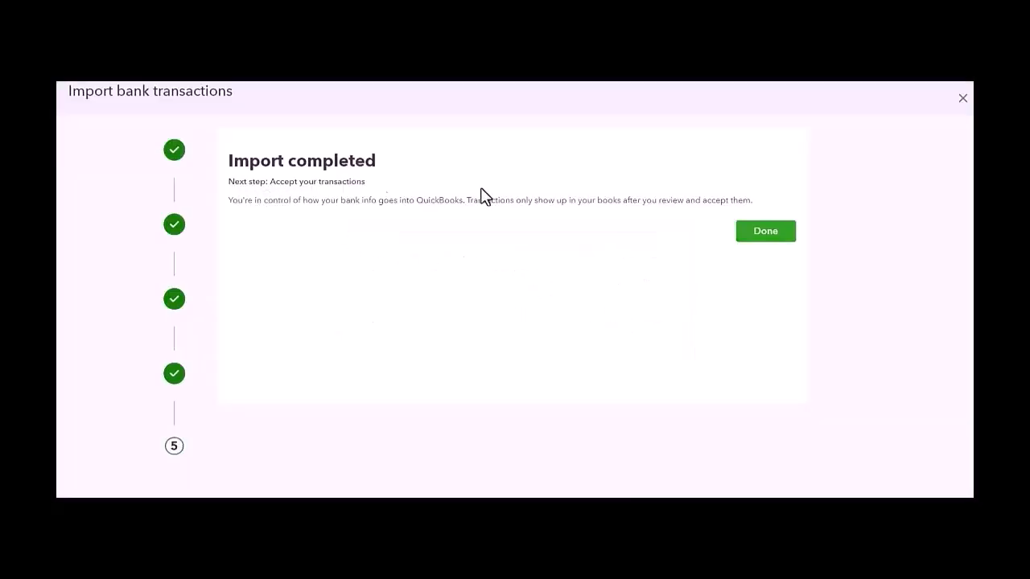
pyautogui.click(769, 236)
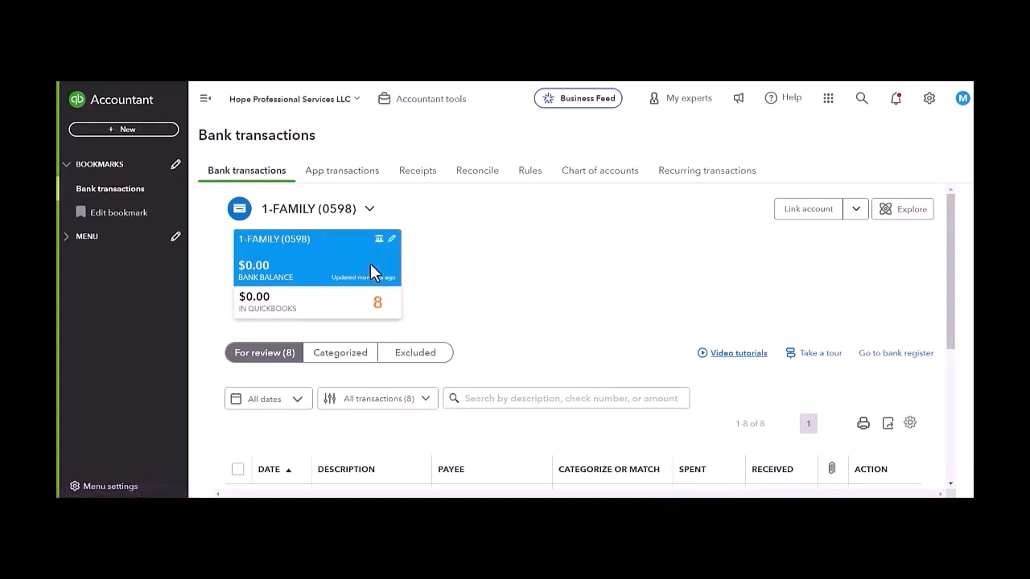
# Step: Look over the spent and received amounts of the imported transactions and compare them with the jan2024 sheet in Excel before returning to QuickBooks
pyautogui.scroll(-3, 378, 316)
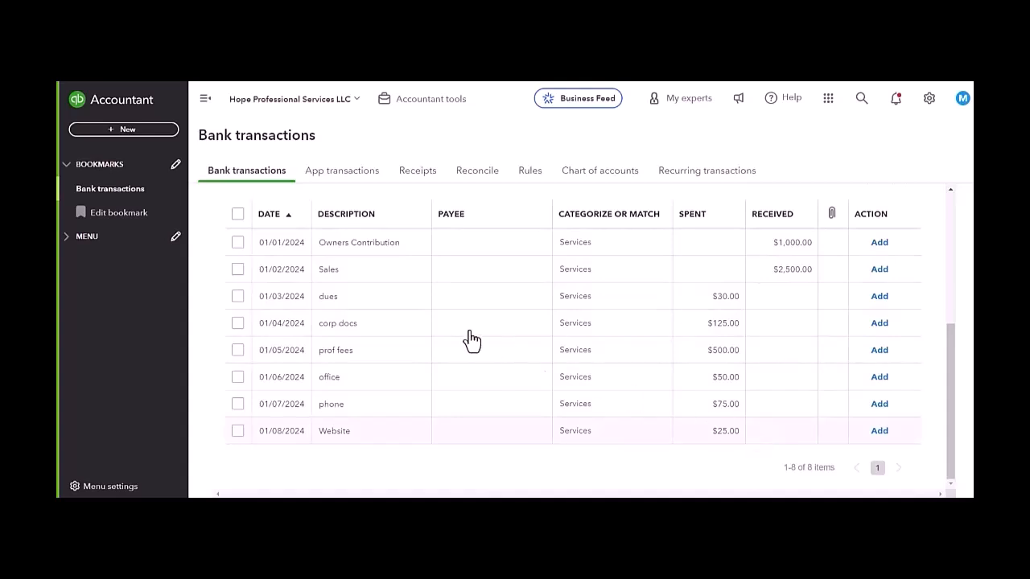
pyautogui.scroll(3, 508, 352)
pyautogui.scroll(-3, 351, 299)
pyautogui.scroll(2, 597, 441)
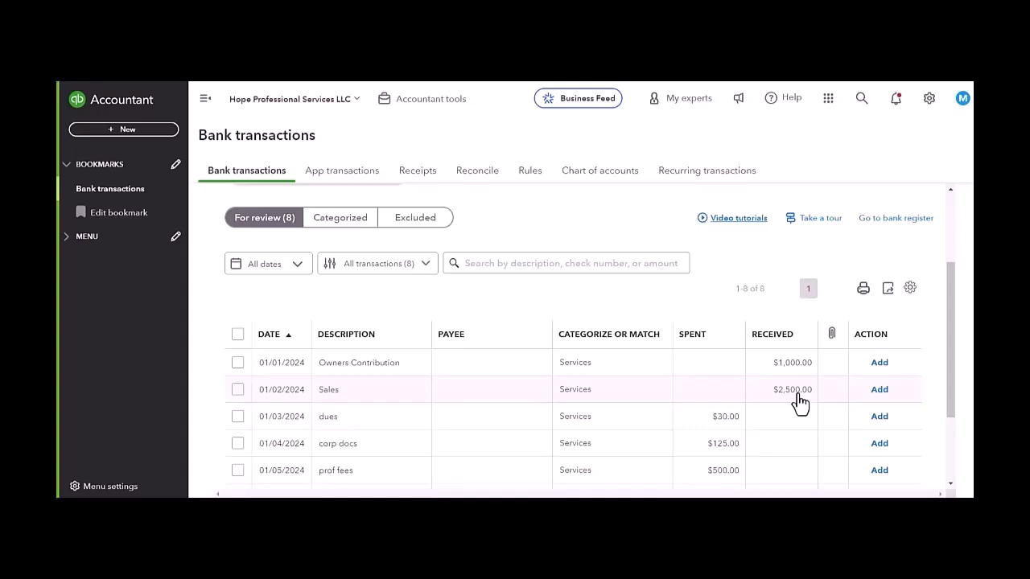
pyautogui.hotkey('alt', 'Tab')
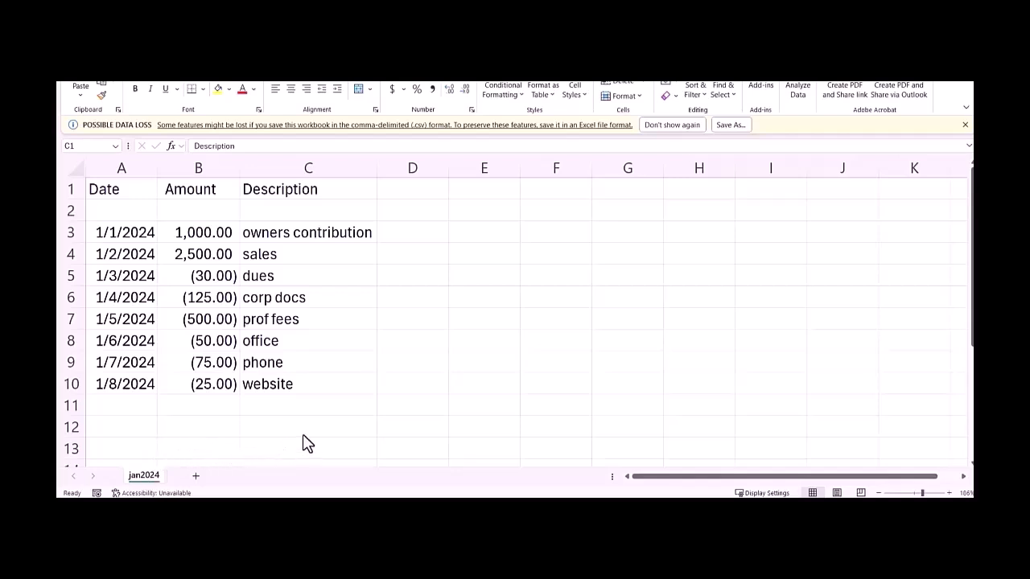
pyautogui.hotkey('alt', 'Tab')
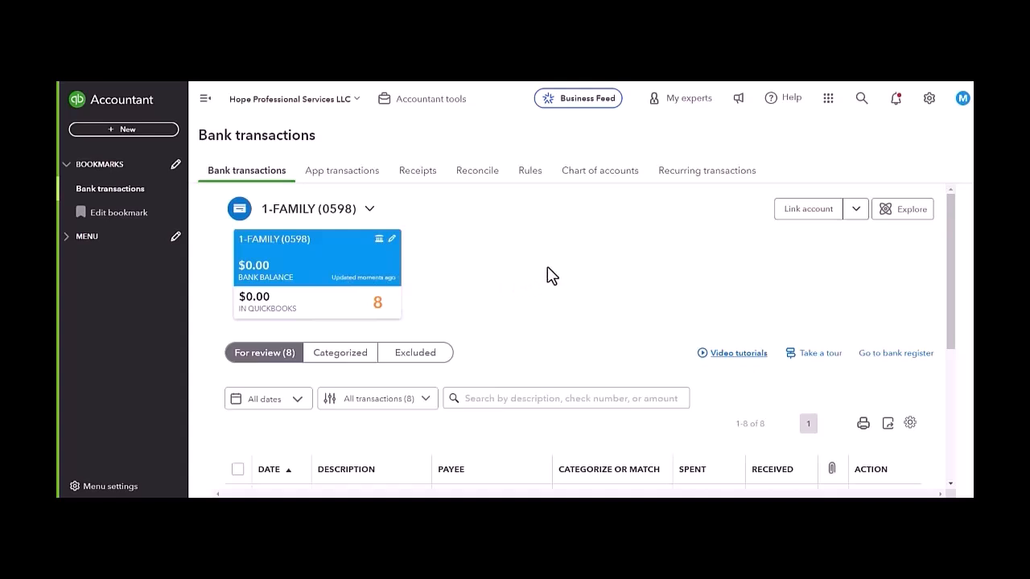
# Step: Examine the bank account summary and the categories suggested for the transactions awaiting review
pyautogui.scroll(-5, 558, 269)
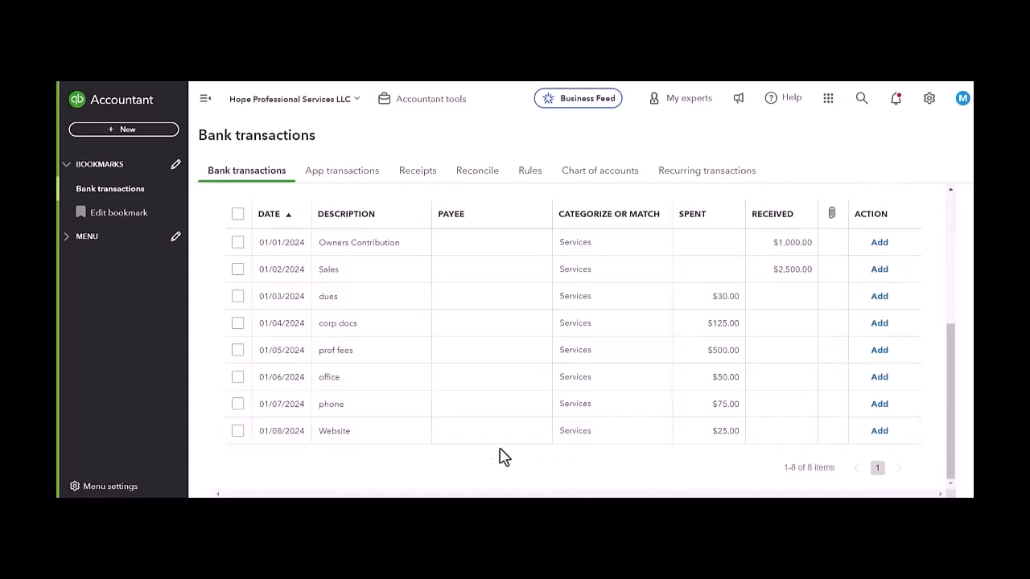
pyautogui.scroll(5, 499, 433)
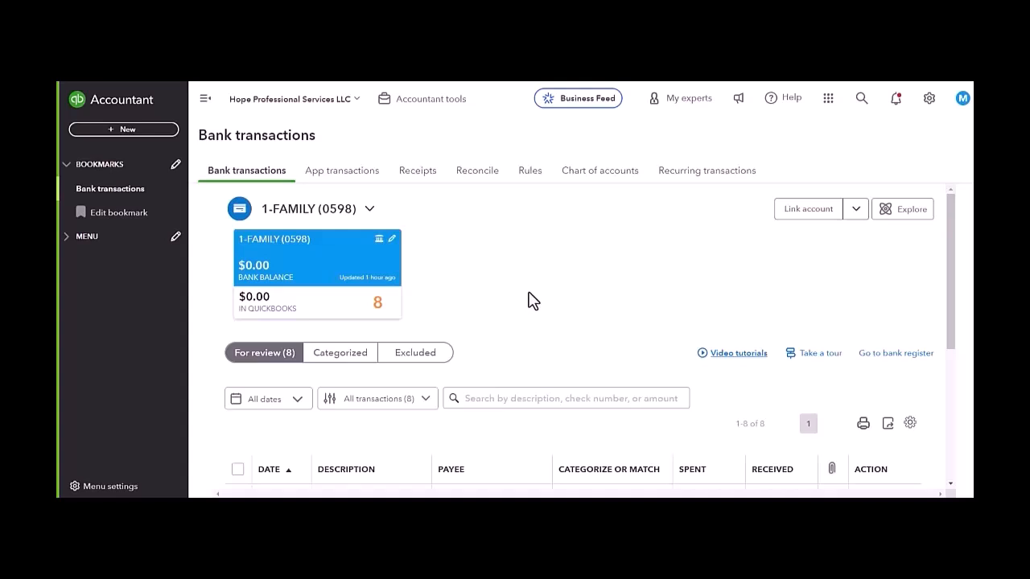
pyautogui.scroll(-3, 532, 309)
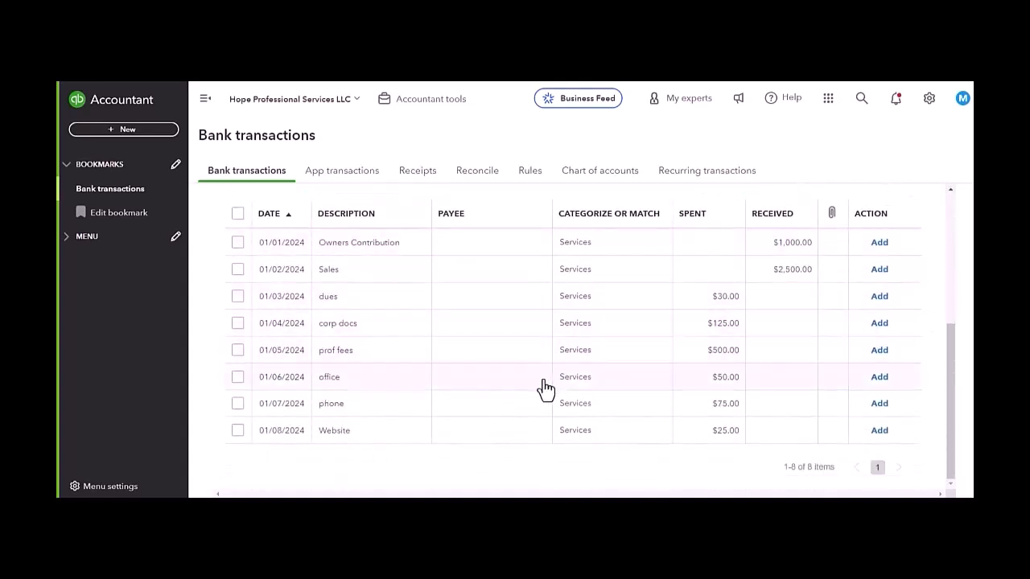
pyautogui.scroll(3, 546, 389)
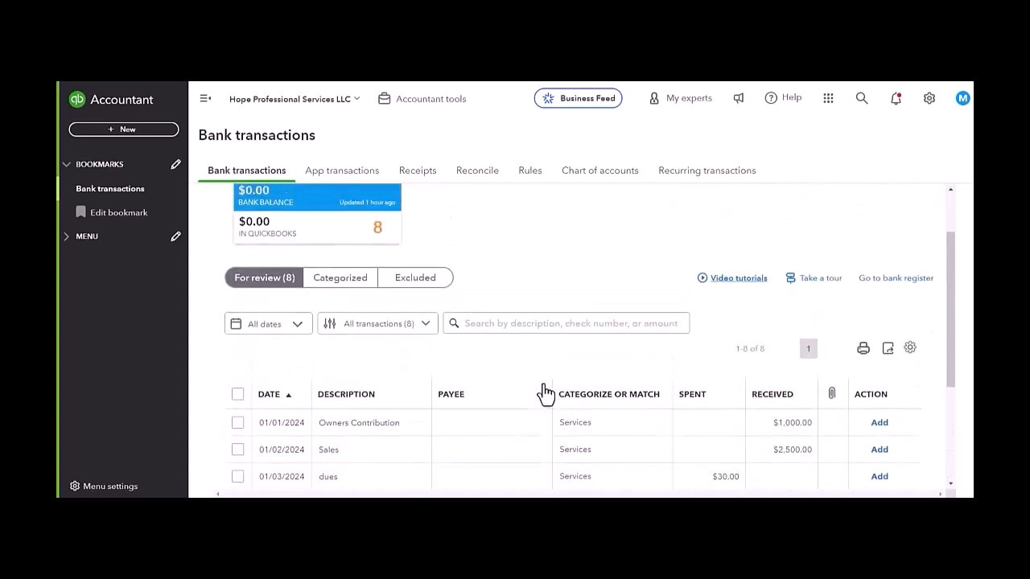
pyautogui.scroll(1, 545, 392)
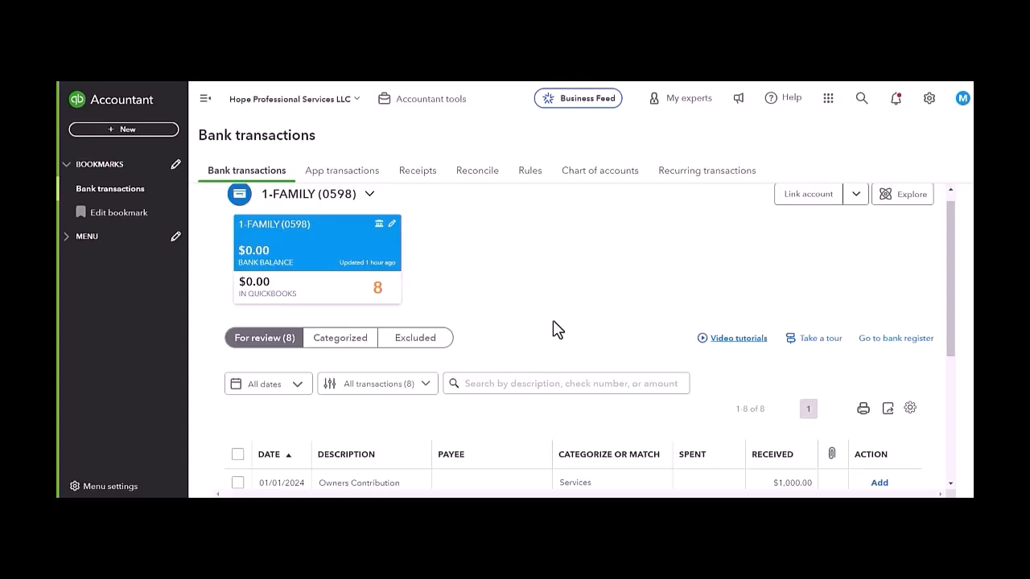
pyautogui.scroll(-3, 557, 329)
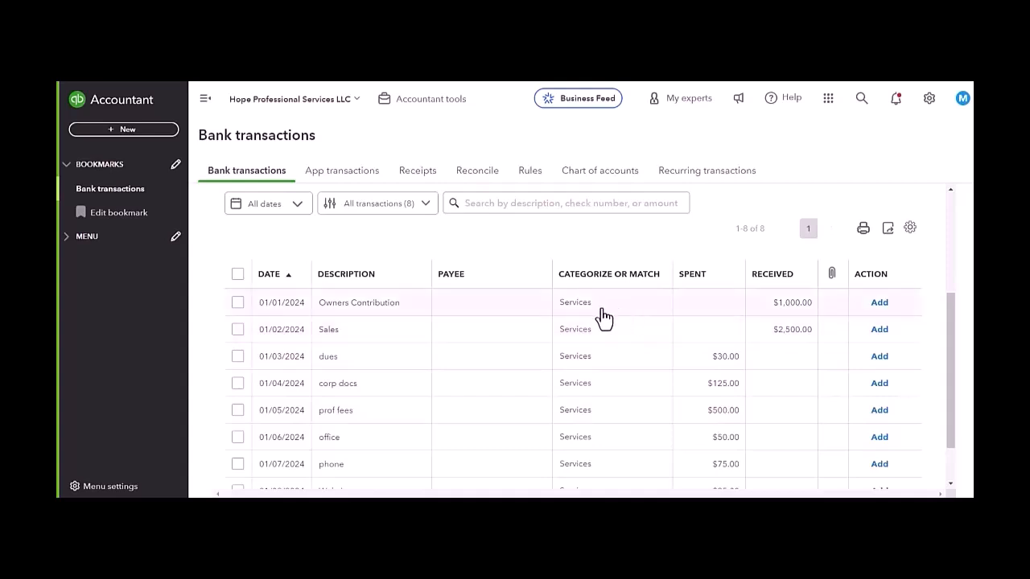
# Step: Check the 01/03/2024 dues transaction's payee Google and account Dues and subscriptions, and add it to the books
pyautogui.scroll(-2, 603, 318)
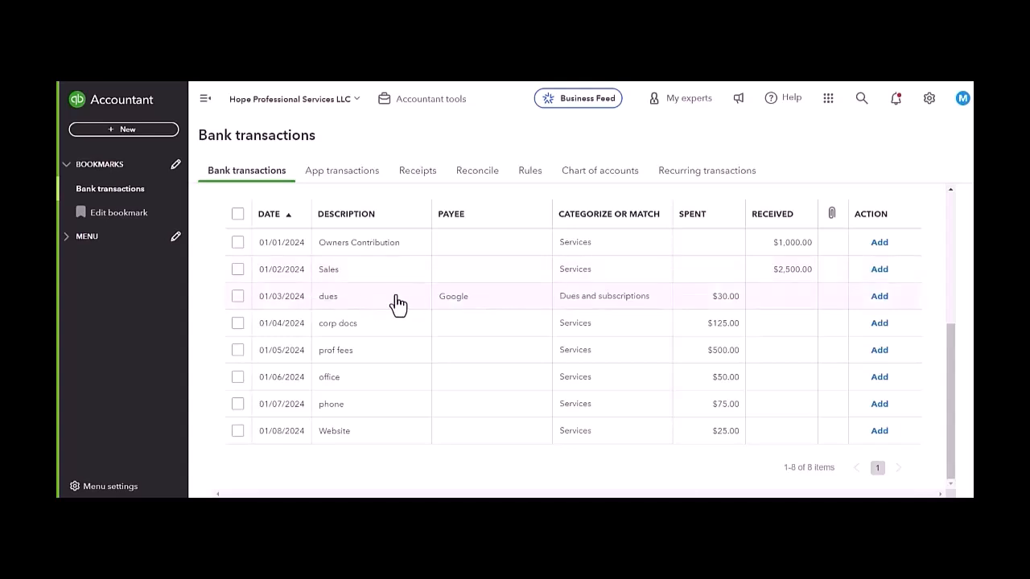
pyautogui.click(473, 302)
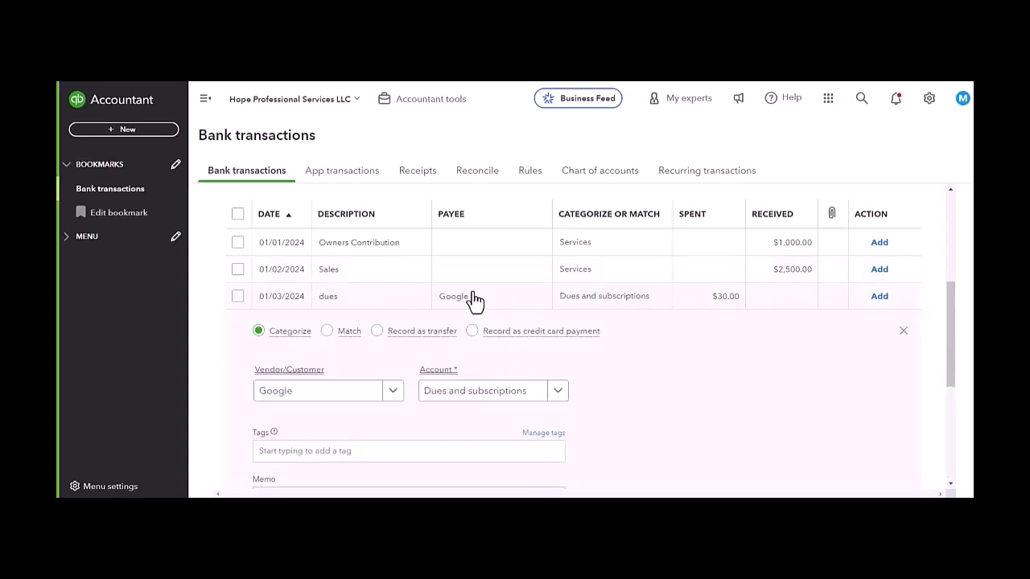
pyautogui.click(639, 307)
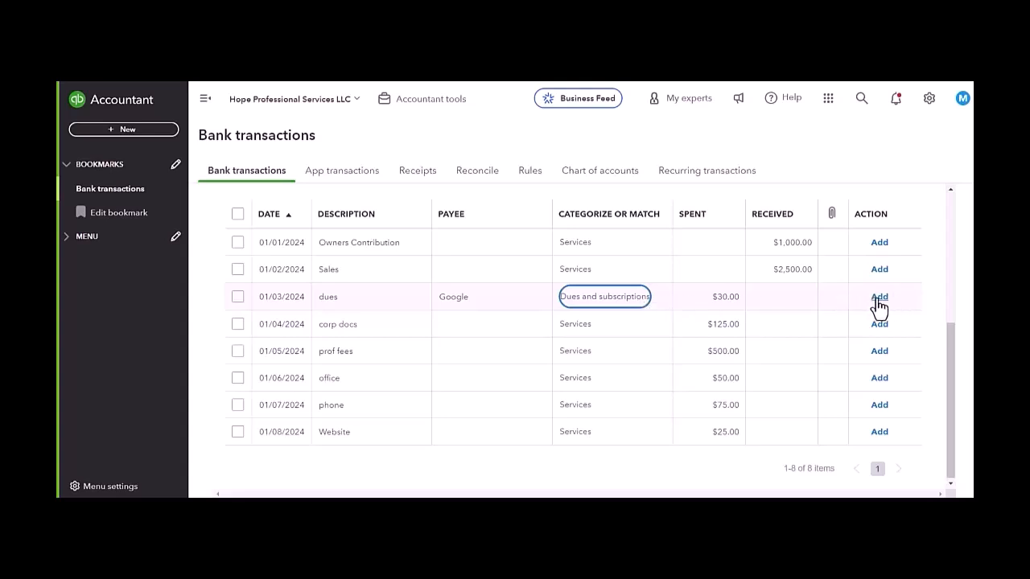
pyautogui.click(728, 308)
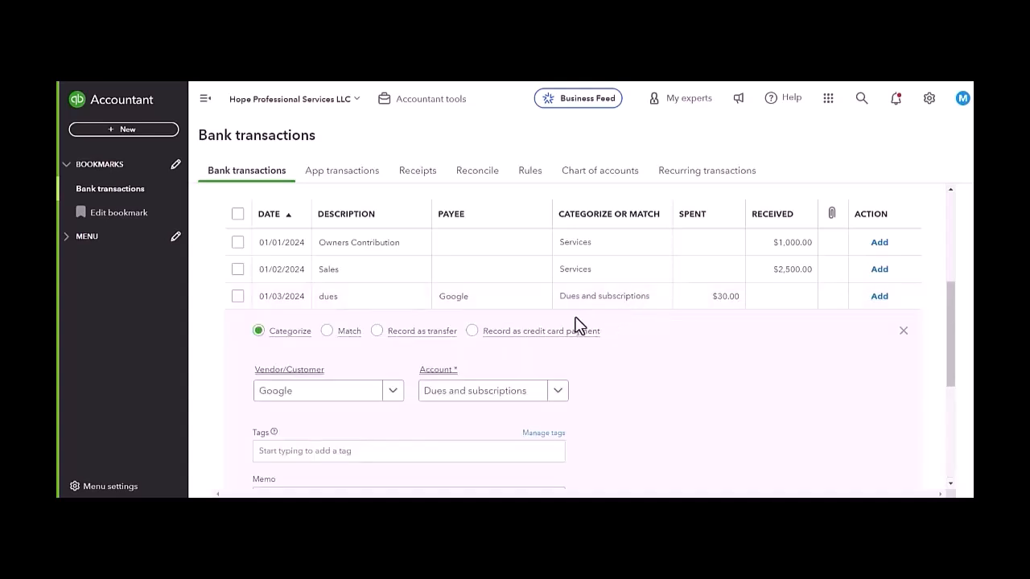
pyautogui.click(880, 298)
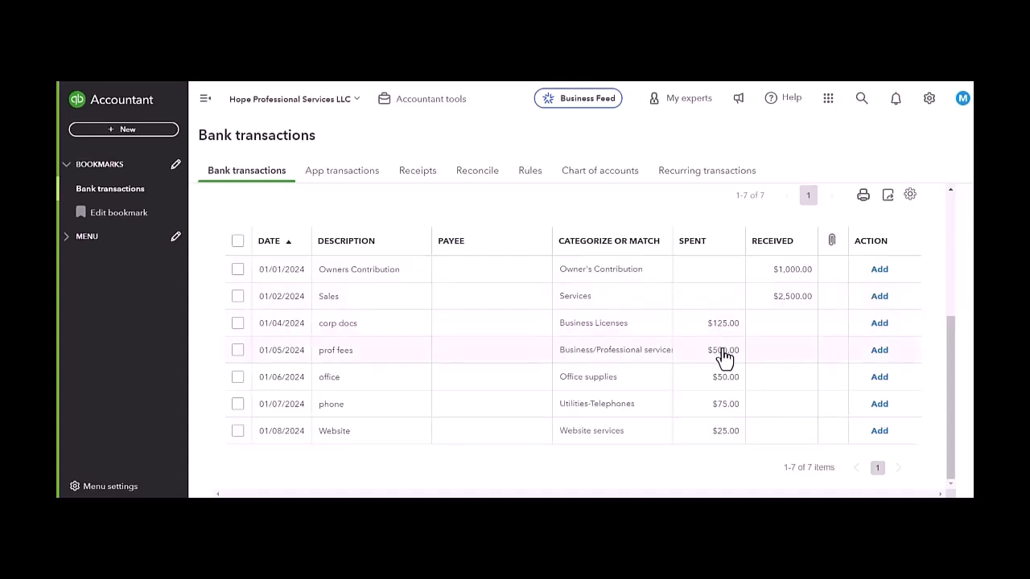
# Step: Select all the remaining categorized transactions for review and accept them together
pyautogui.scroll(2, 734, 362)
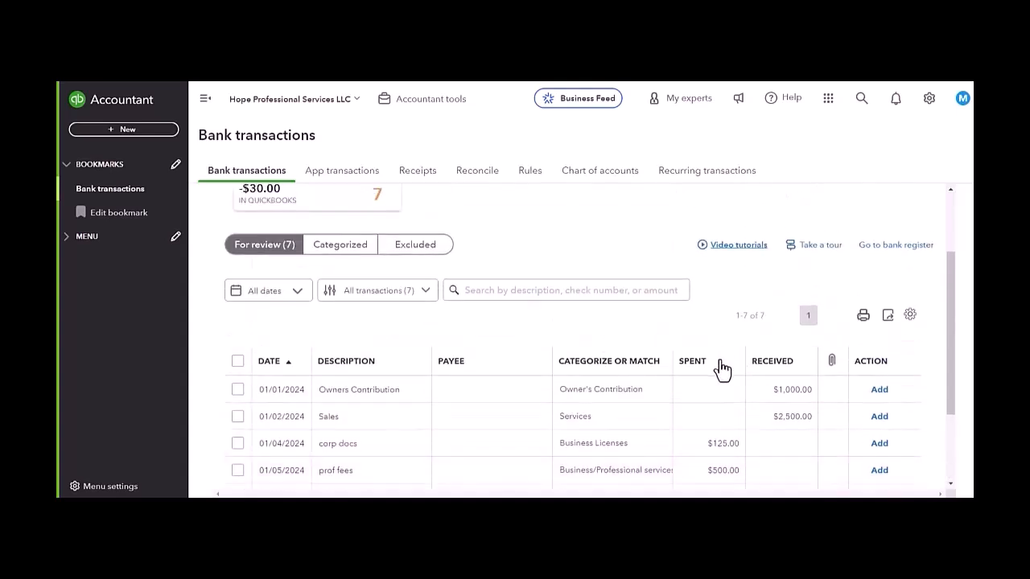
pyautogui.scroll(-2, 724, 367)
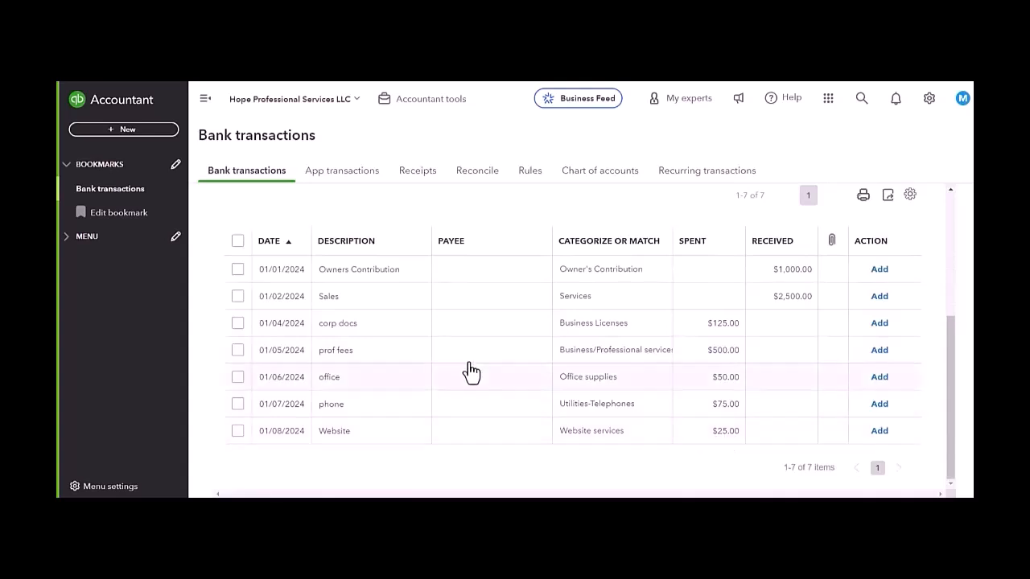
pyautogui.click(238, 242)
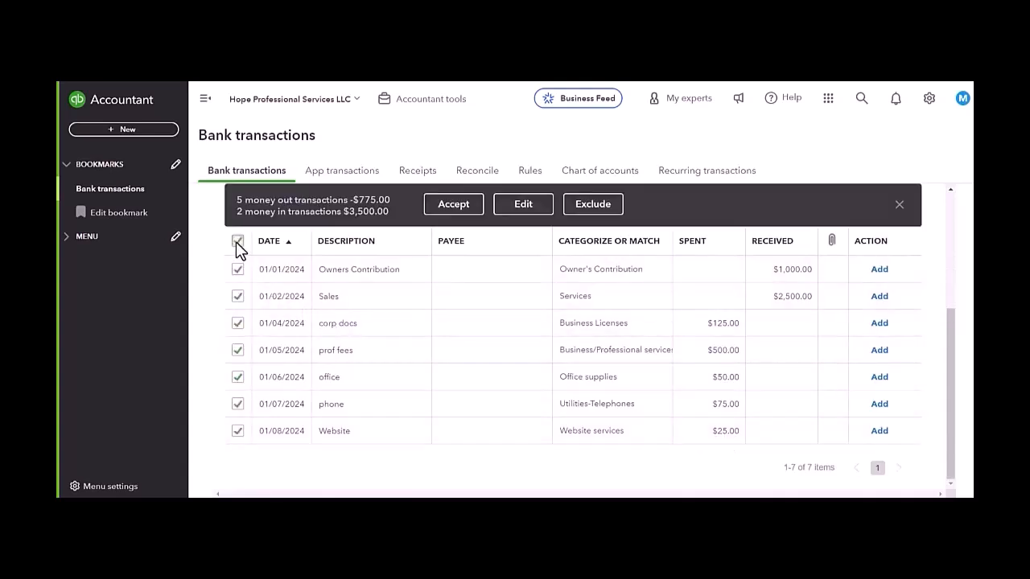
pyautogui.click(459, 206)
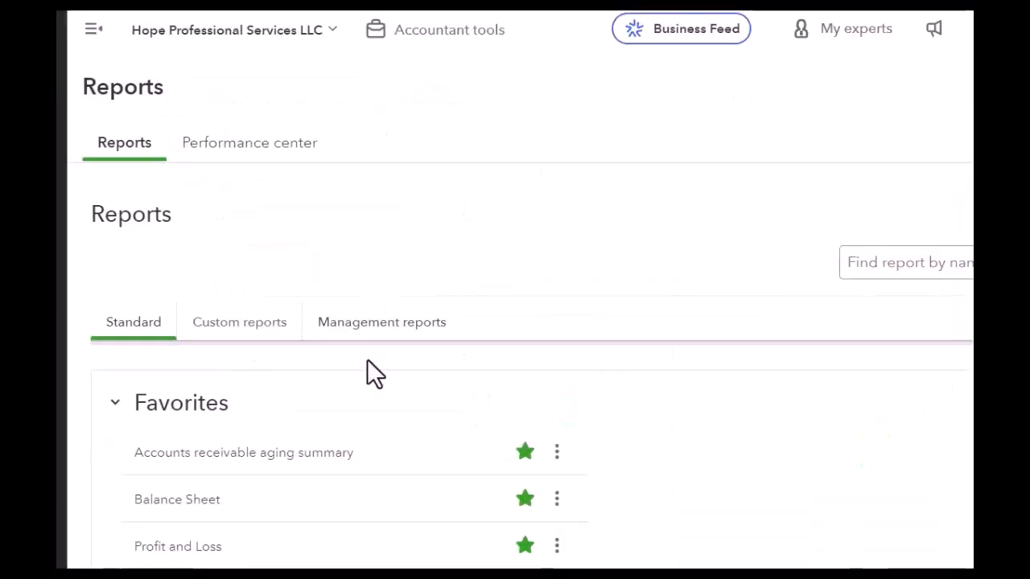
# Step: Open the Profit and Loss report from the favorite standard reports
pyautogui.scroll(-3, 374, 354)
pyautogui.scroll(2, 344, 429)
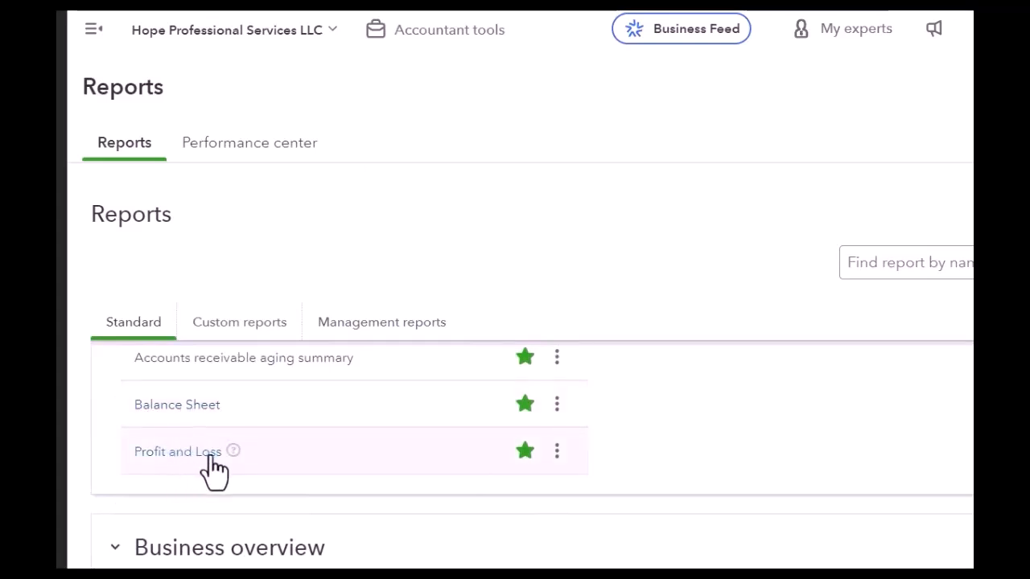
pyautogui.click(208, 453)
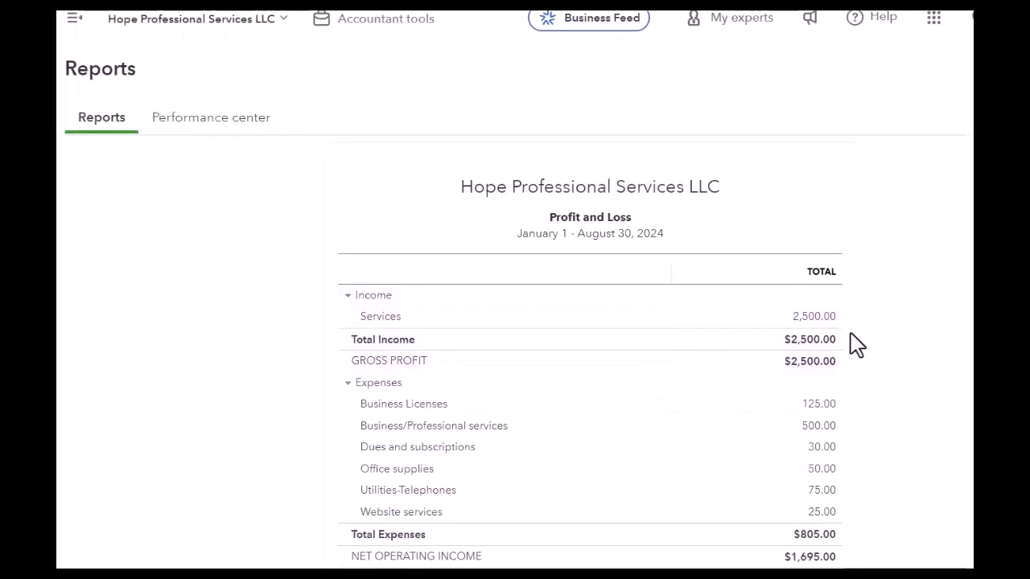
# Step: Review the Profit and Loss report from income through the expense categories to net income
pyautogui.scroll(-1, 846, 338)
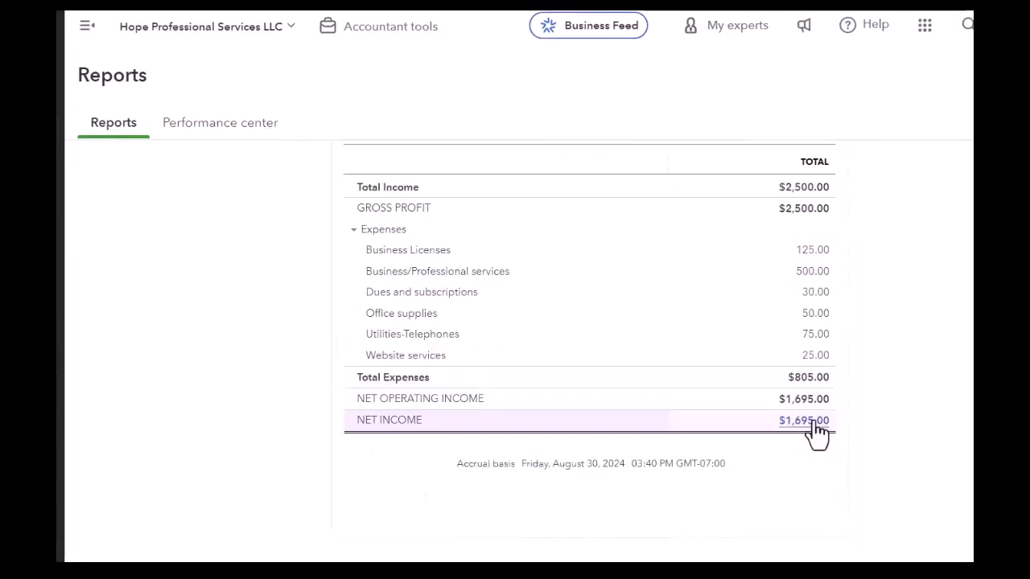
pyautogui.scroll(3, 816, 433)
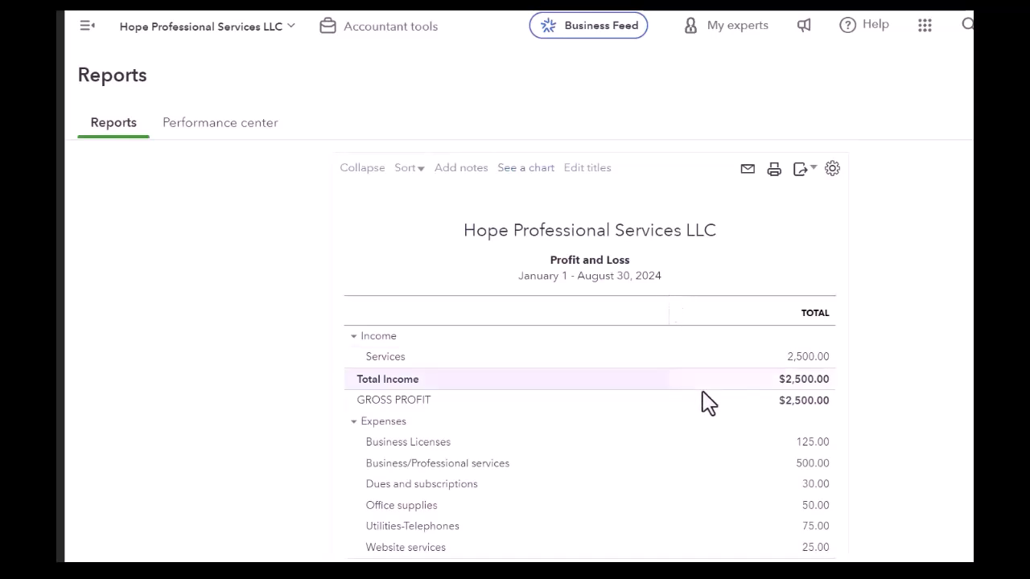
pyautogui.scroll(-3, 701, 386)
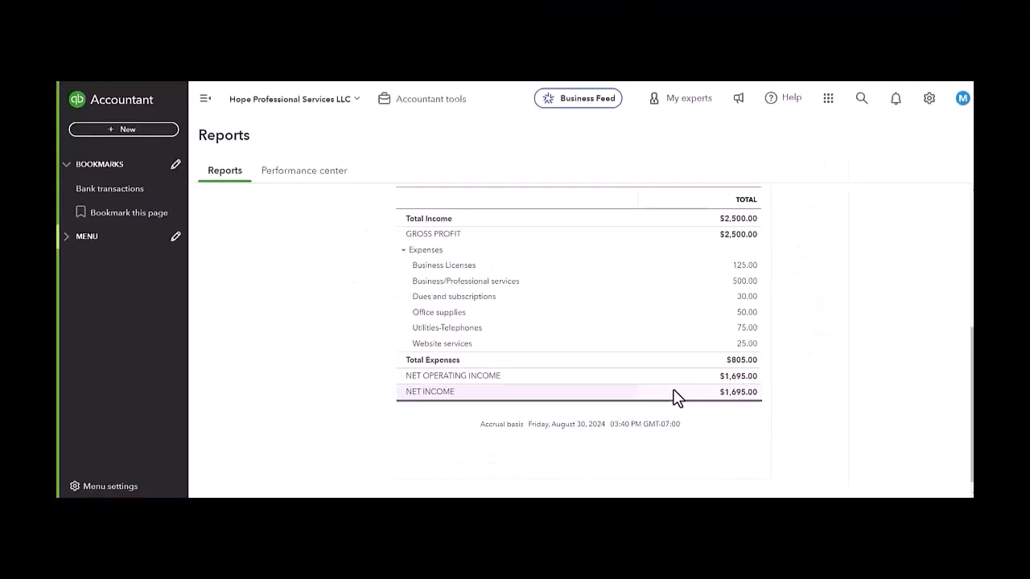
# Step: Review the Balance Sheet from assets through liabilities and equity against the Profit and Loss report, and open the transactions behind the bank account balance
pyautogui.scroll(3, 676, 397)
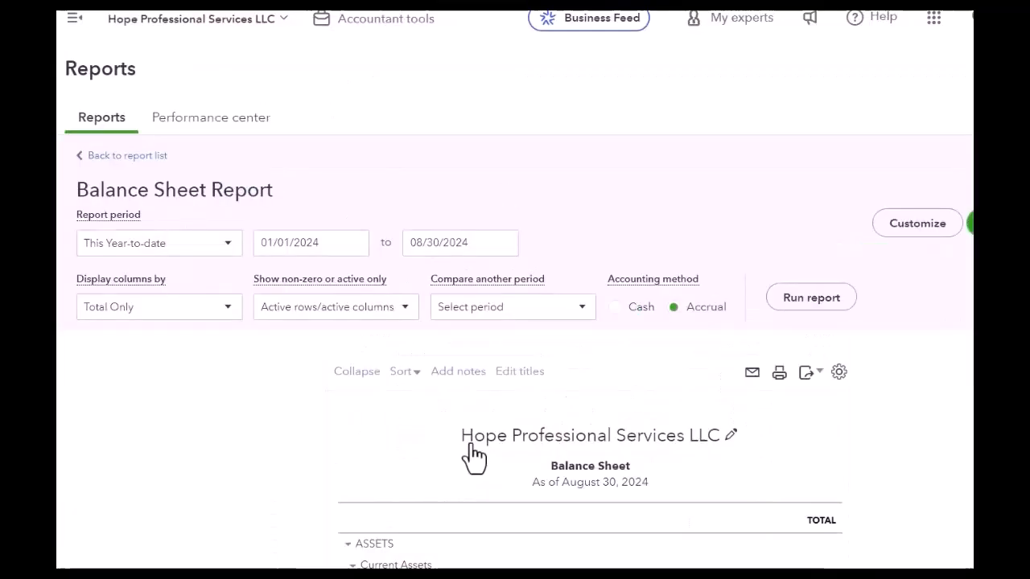
pyautogui.scroll(-2, 564, 410)
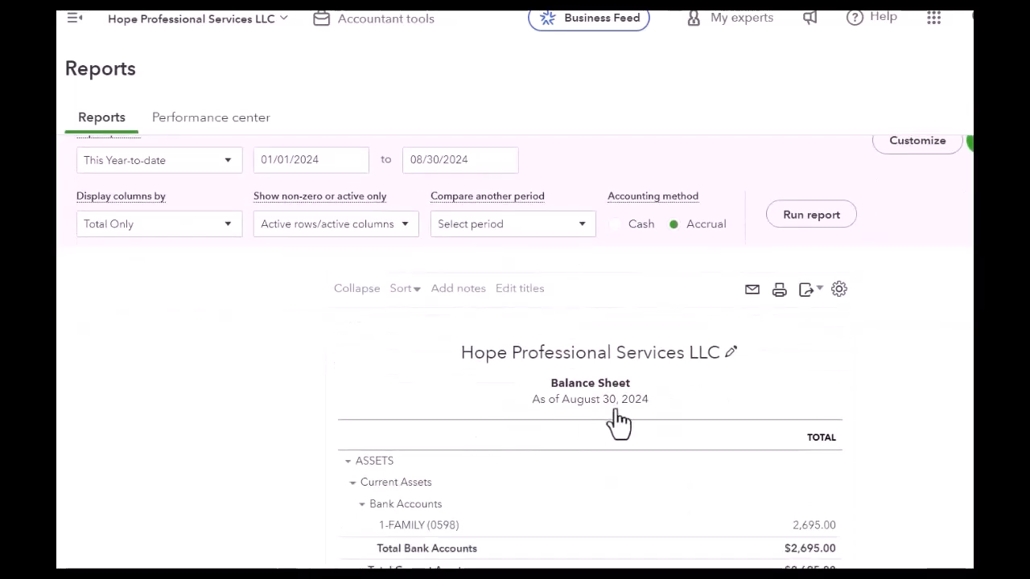
pyautogui.scroll(-2, 616, 423)
pyautogui.scroll(-1, 789, 421)
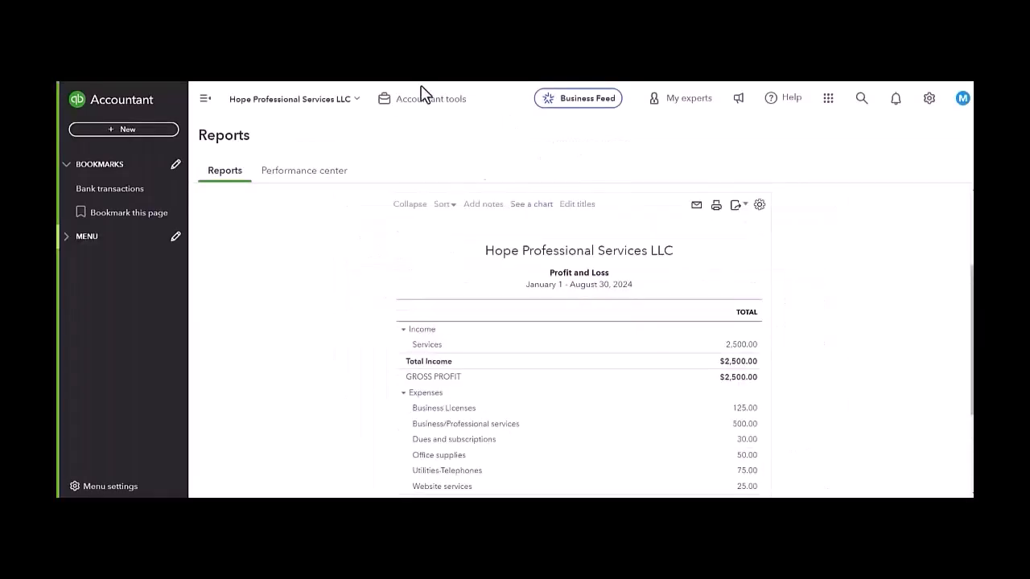
pyautogui.scroll(-5, 771, 450)
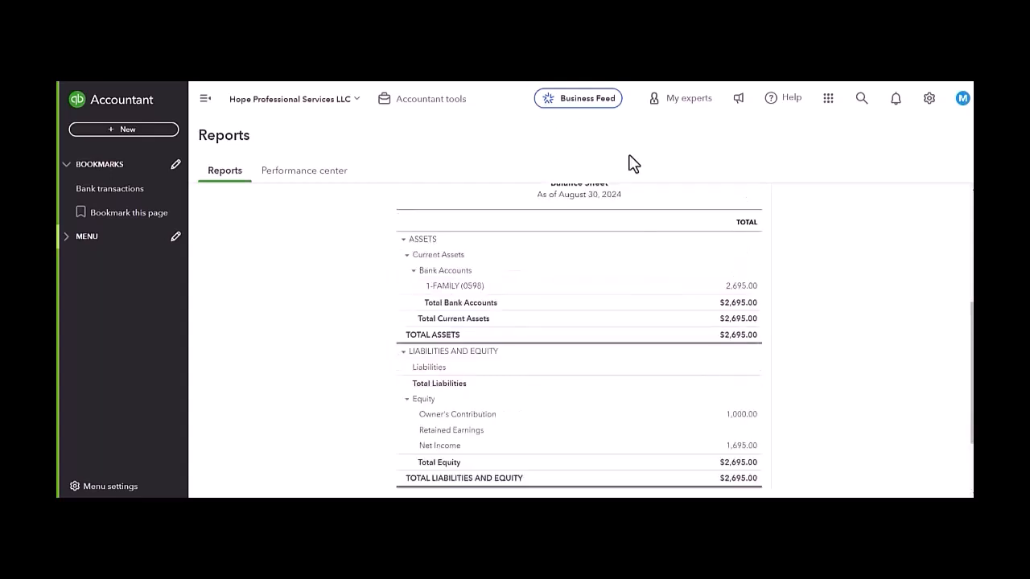
pyautogui.click(743, 286)
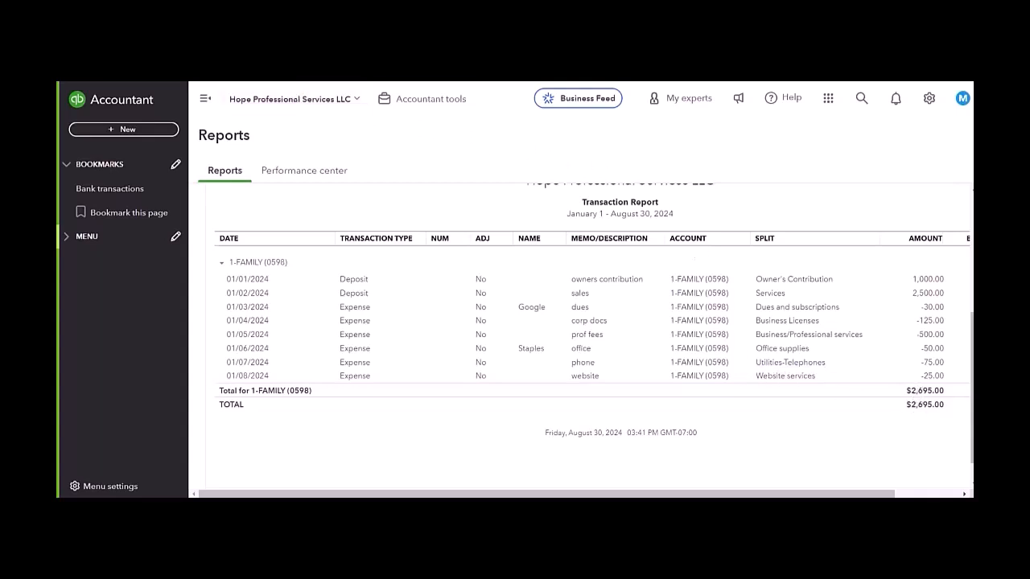
# Step: Return to the list of standard reports and look over the favorites, including Balance Sheet and Profit and Loss
pyautogui.hotkey('ctrl', 'Tab')
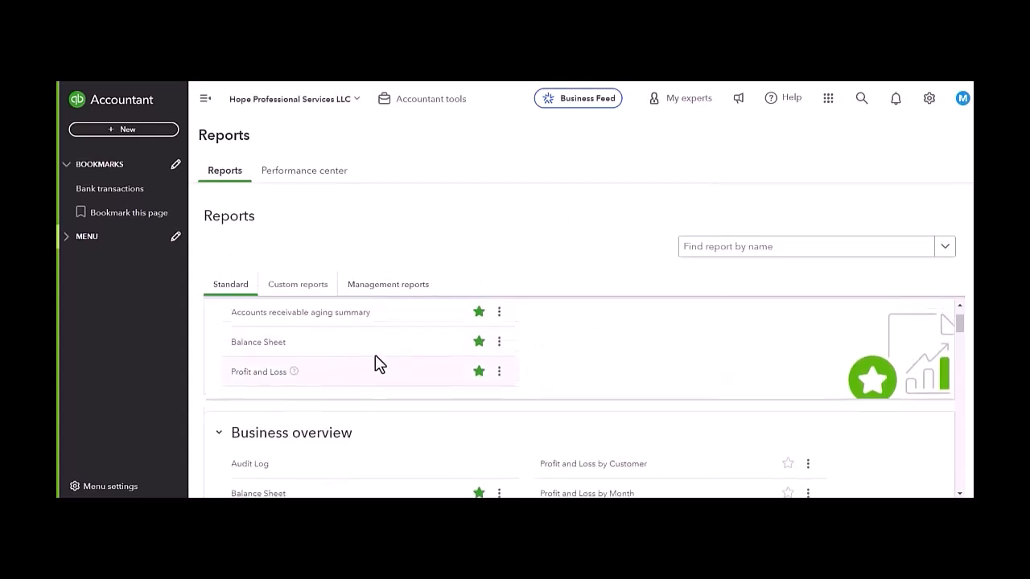
pyautogui.scroll(1, 375, 359)
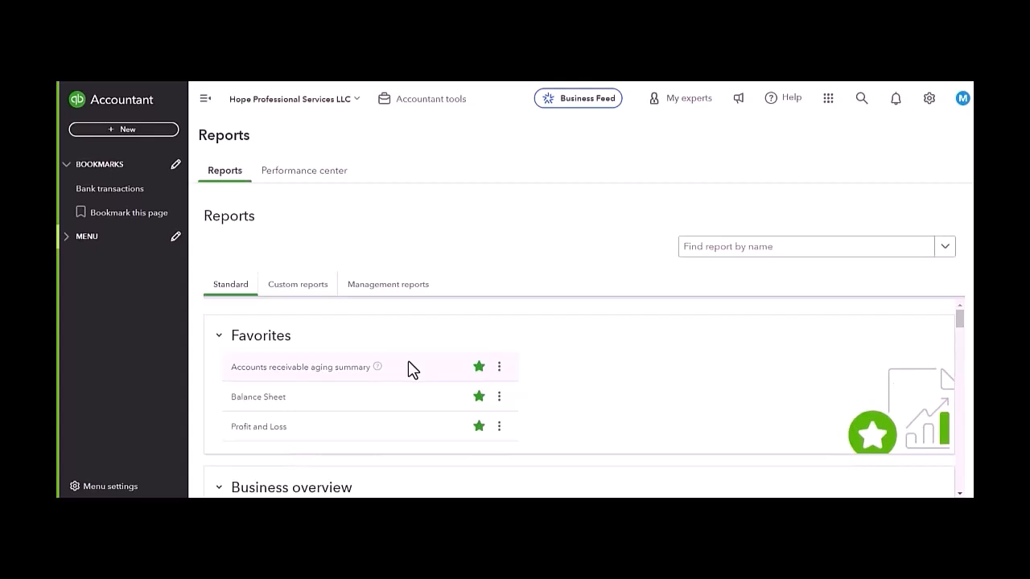
pyautogui.scroll(-1, 408, 368)
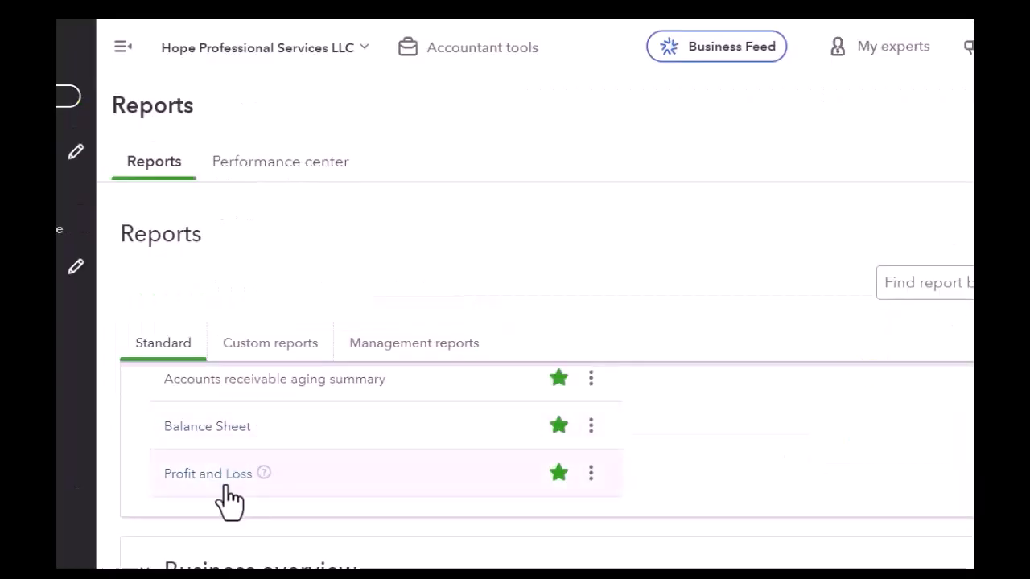